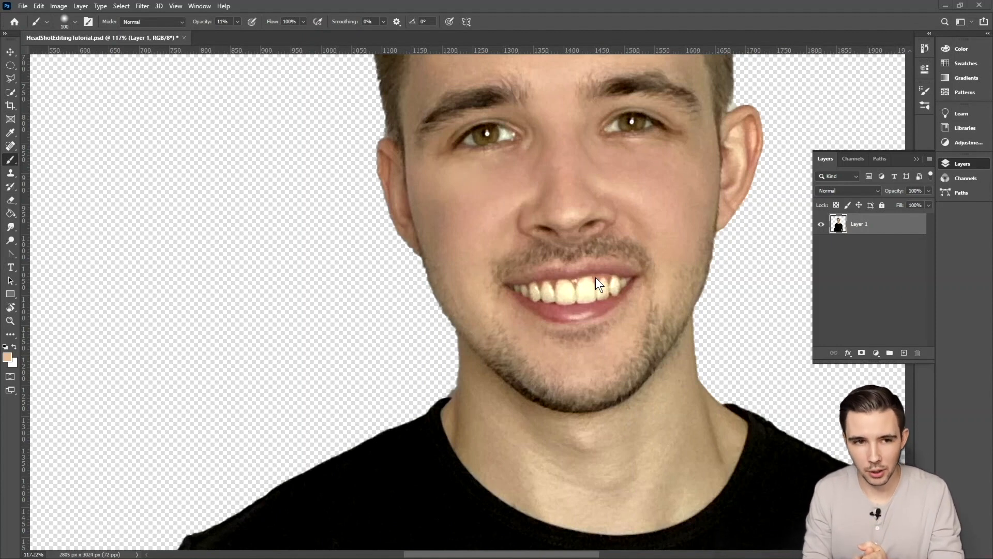
- Select the upper teeth with the Quick Selection tool and subtract the stray lip area from the selection
{"action": "left_click", "coordinate": [10, 94]}
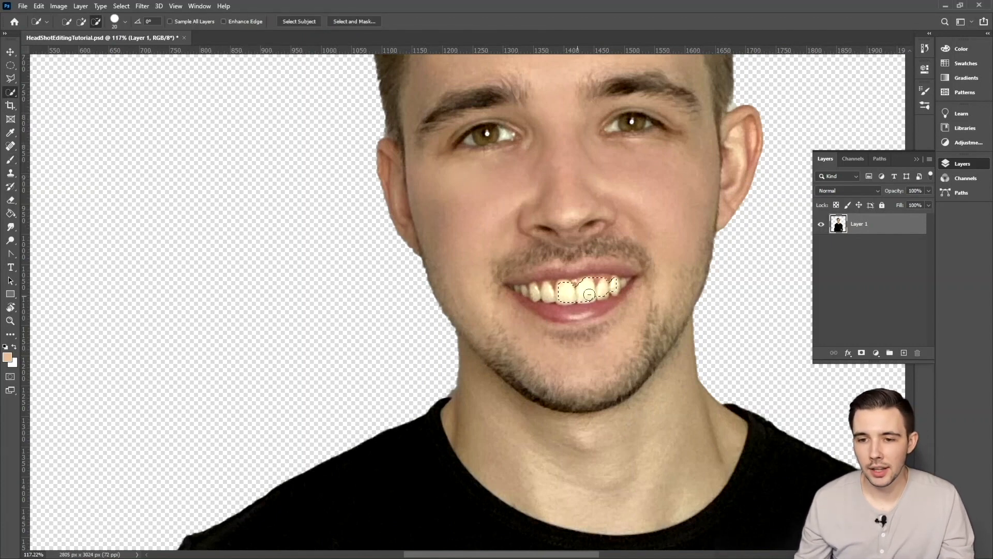
{"action": "left_click_drag", "start_coordinate": [610, 289], "coordinate": [530, 290]}
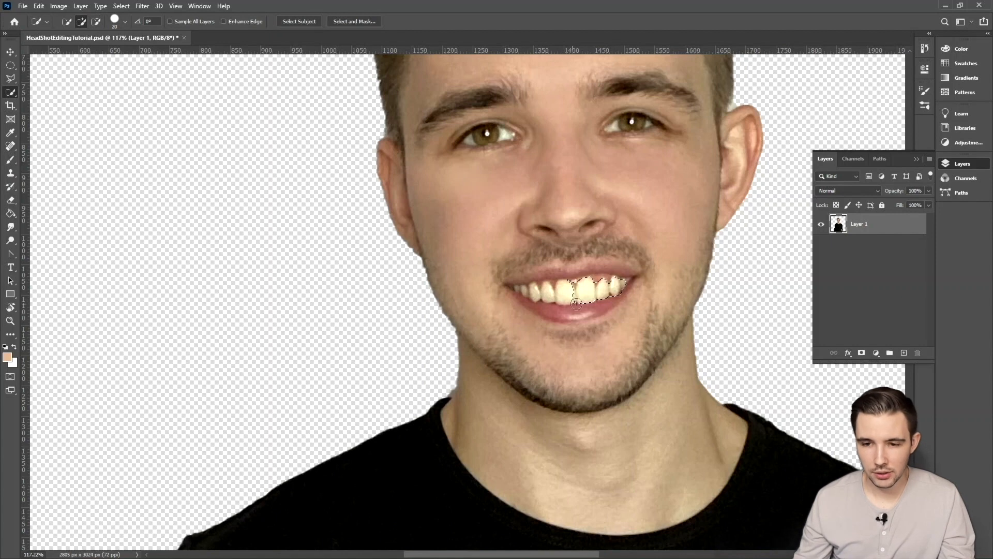
{"action": "left_click_drag", "start_coordinate": [575, 294], "coordinate": [524, 294]}
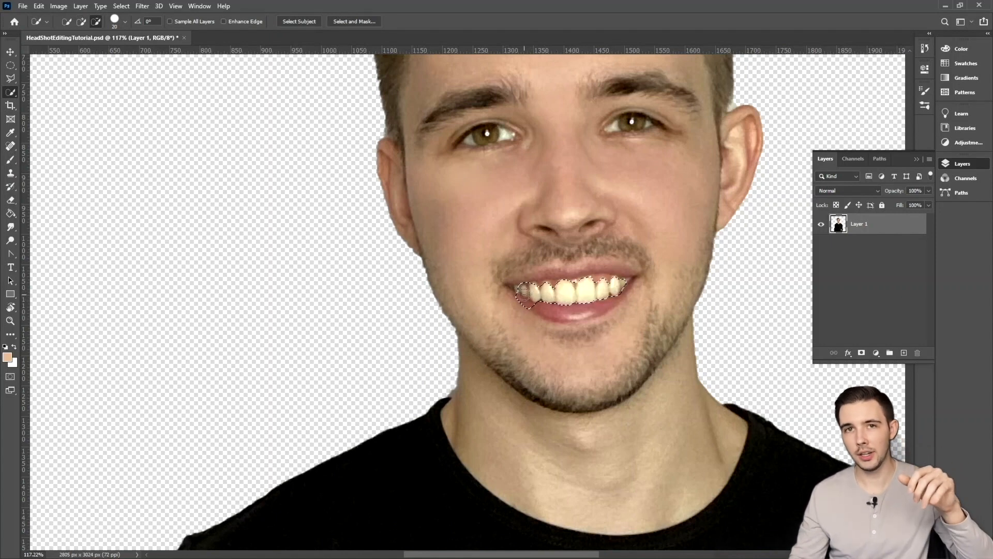
{"action": "left_click", "coordinate": [81, 22]}
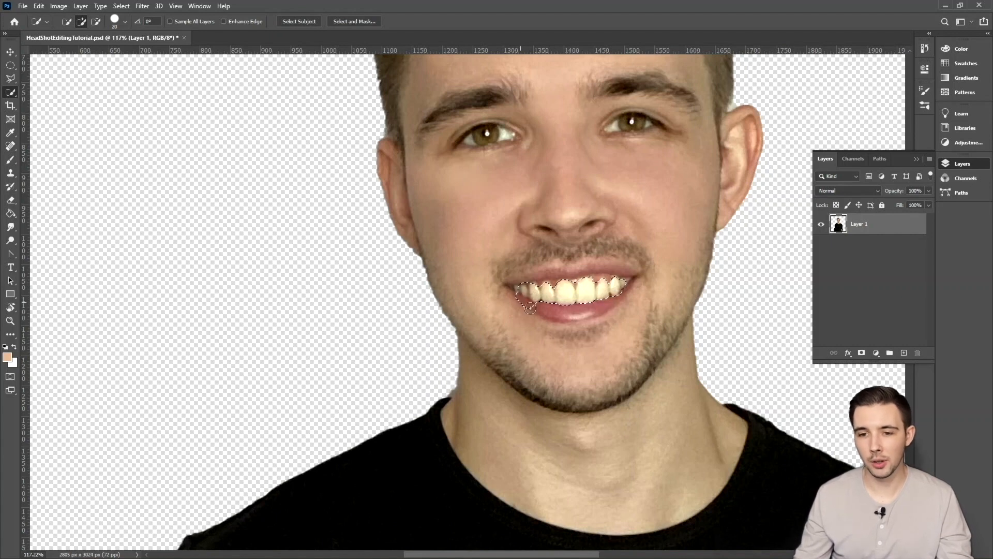
{"action": "key", "text": "alt"}
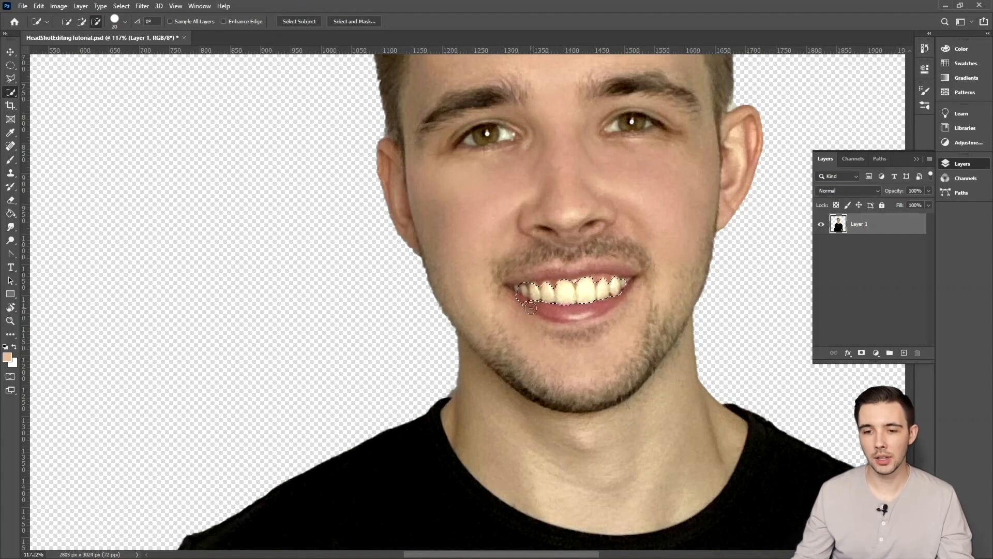
{"action": "left_click", "coordinate": [96, 18]}
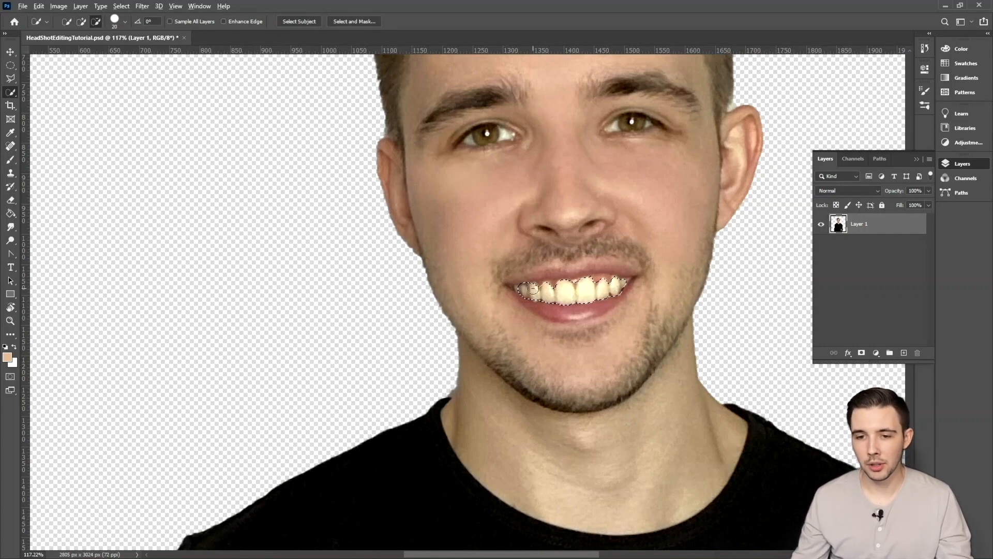
- Reduce the selection brush to 9 px and add the small outer teeth at both mouth corners to the selection
{"action": "scroll", "coordinate": [532, 288], "scroll_direction": "up", "scroll_amount": 5}
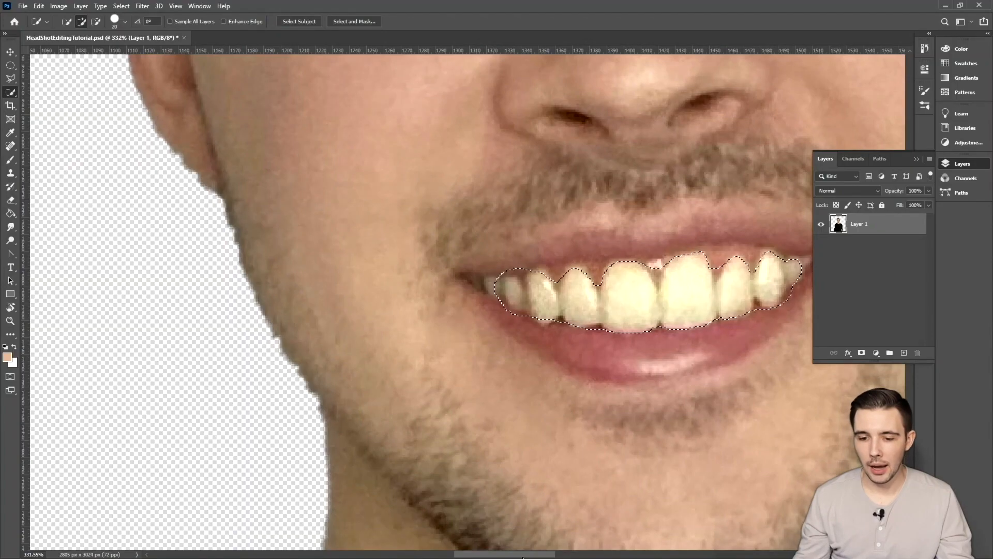
{"action": "left_click_drag", "start_coordinate": [522, 556], "coordinate": [549, 554]}
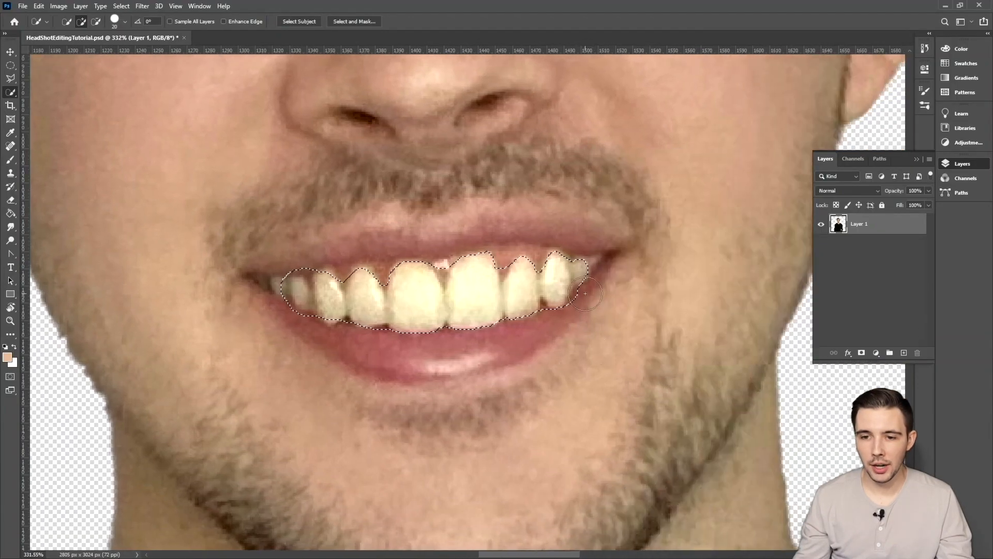
{"action": "key", "text": "alt"}
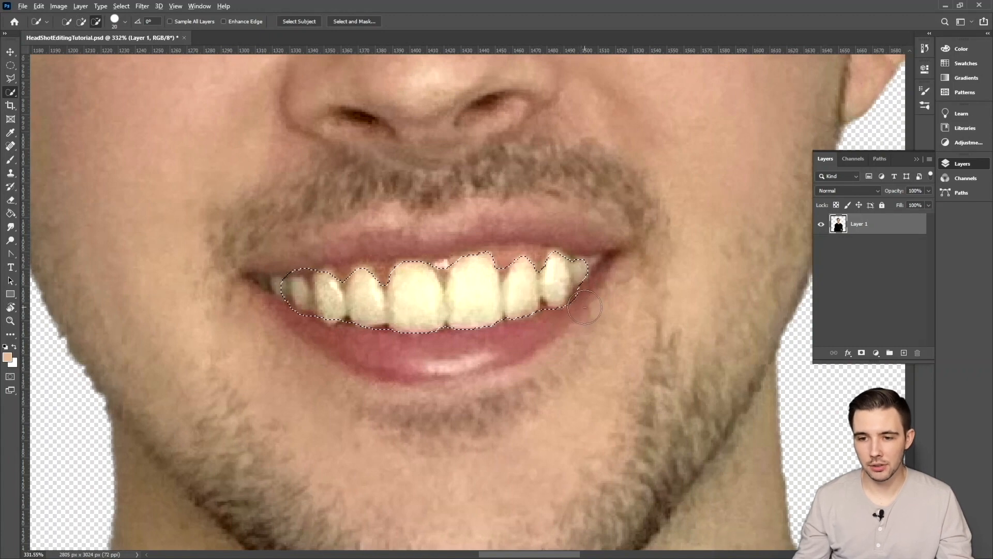
{"action": "key", "text": "bracketleft"}
{"action": "key", "text": "bracketleft"}
{"action": "key", "text": "bracketleft"}
{"action": "left_click", "coordinate": [577, 268]}
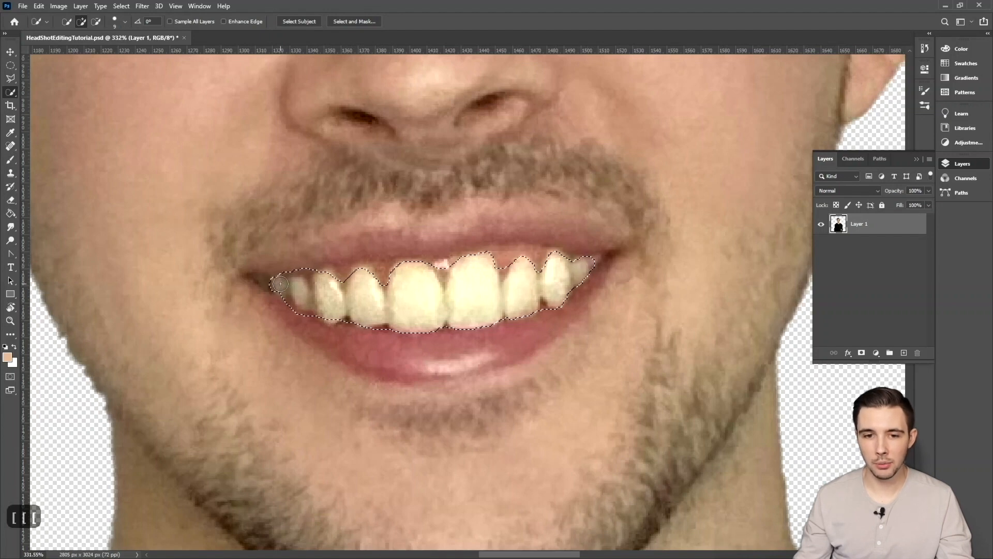
- Subtract the gum area above the teeth on the image's left side while keeping the teeth selected
{"action": "key", "text": "alt"}
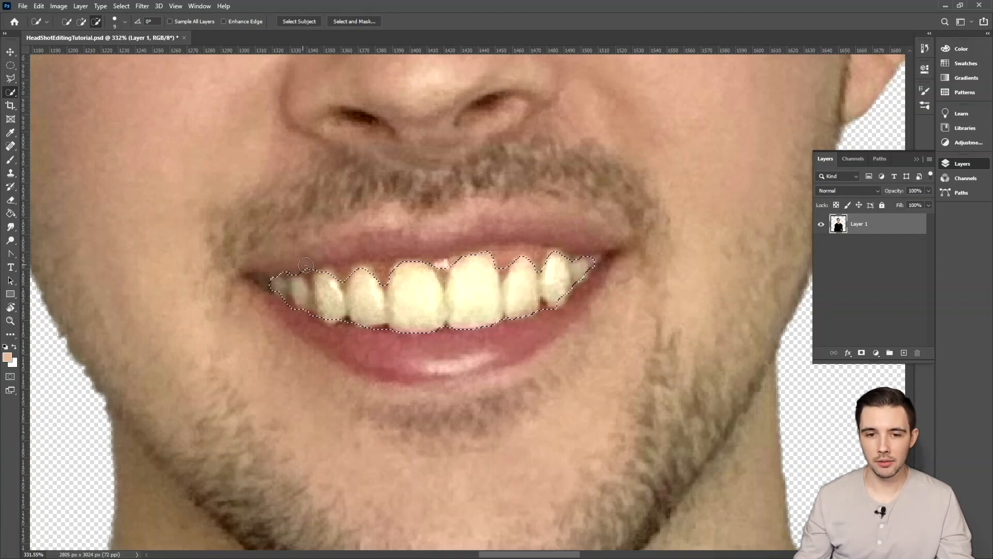
{"action": "left_click", "coordinate": [328, 278]}
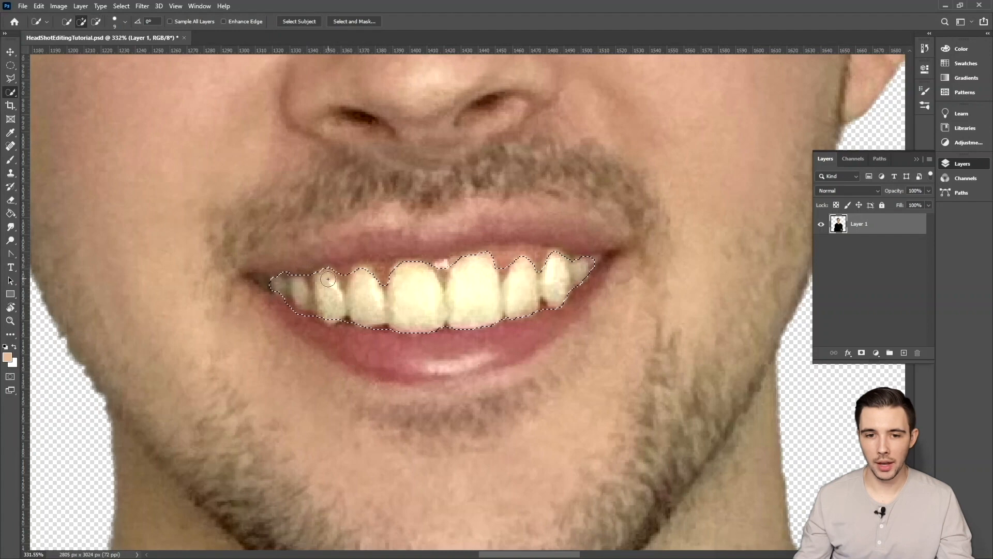
{"action": "key", "text": "alt"}
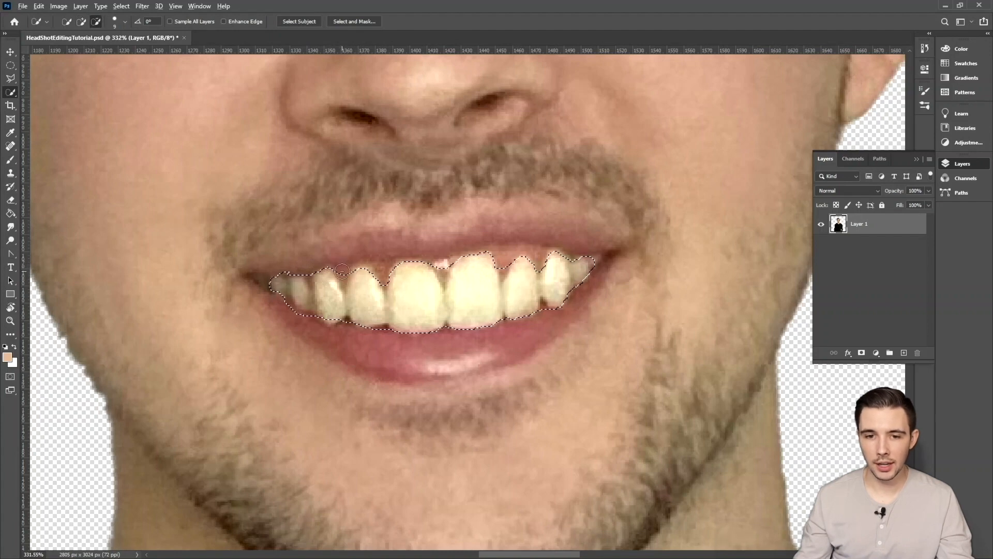
- Refine the selection along the gum line with a 7 px brush, subtracting the gum gap between the two front teeth
{"action": "scroll", "coordinate": [342, 271], "scroll_direction": "up", "scroll_amount": 3}
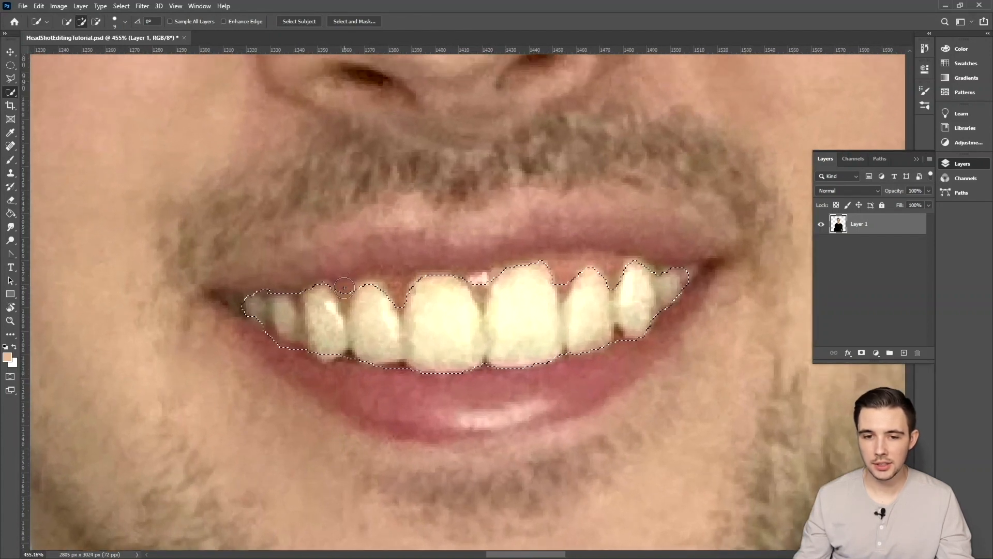
{"action": "key", "text": "bracketleft"}
{"action": "key", "text": "bracketleft"}
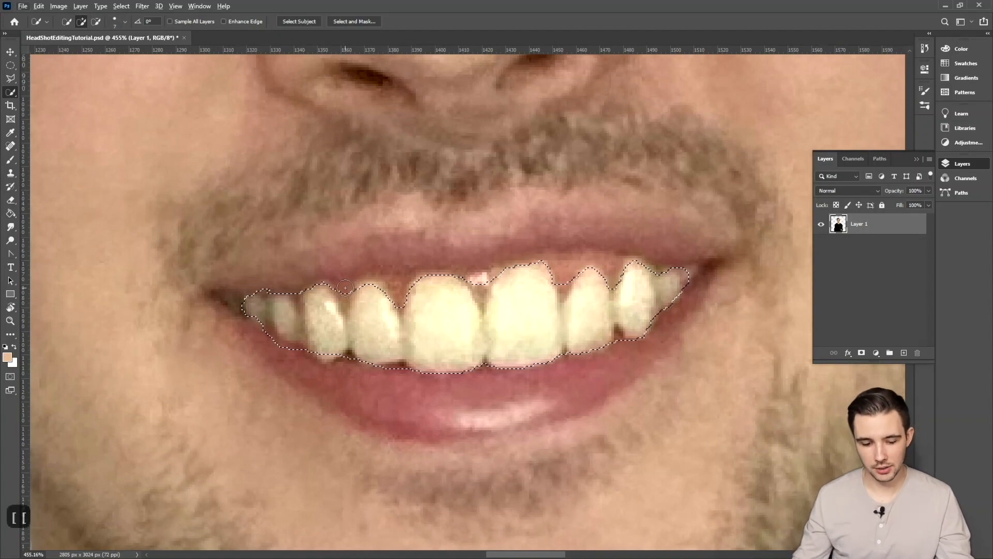
{"action": "key", "text": "alt"}
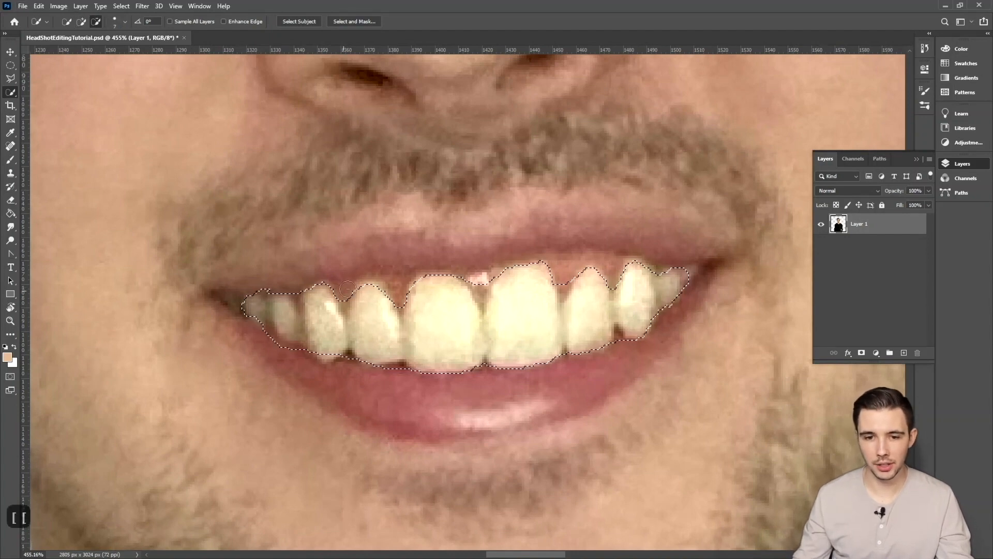
{"action": "left_click", "coordinate": [376, 289]}
{"action": "left_click", "coordinate": [481, 286], "text": "alt"}
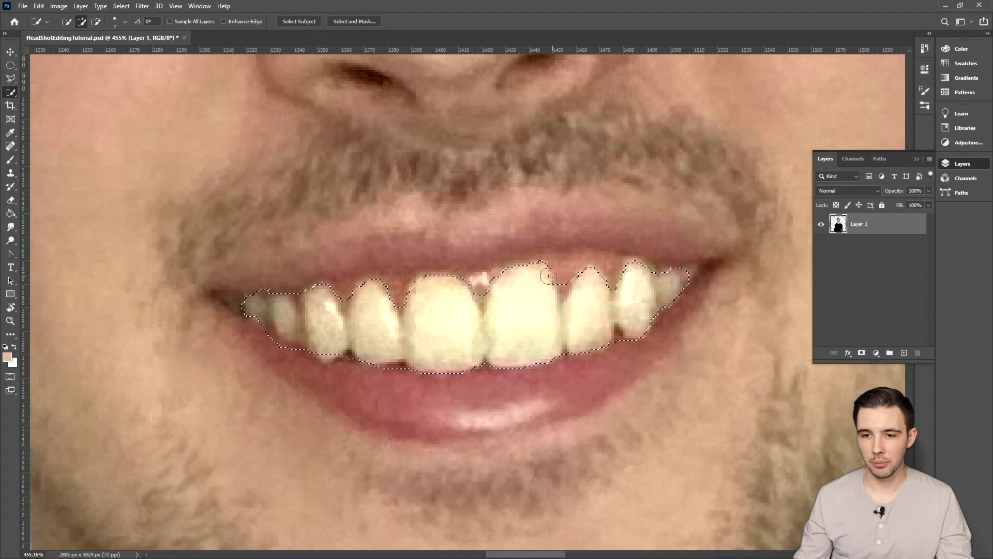
{"action": "left_click", "coordinate": [505, 281]}
{"action": "left_click", "coordinate": [486, 281], "text": "alt"}
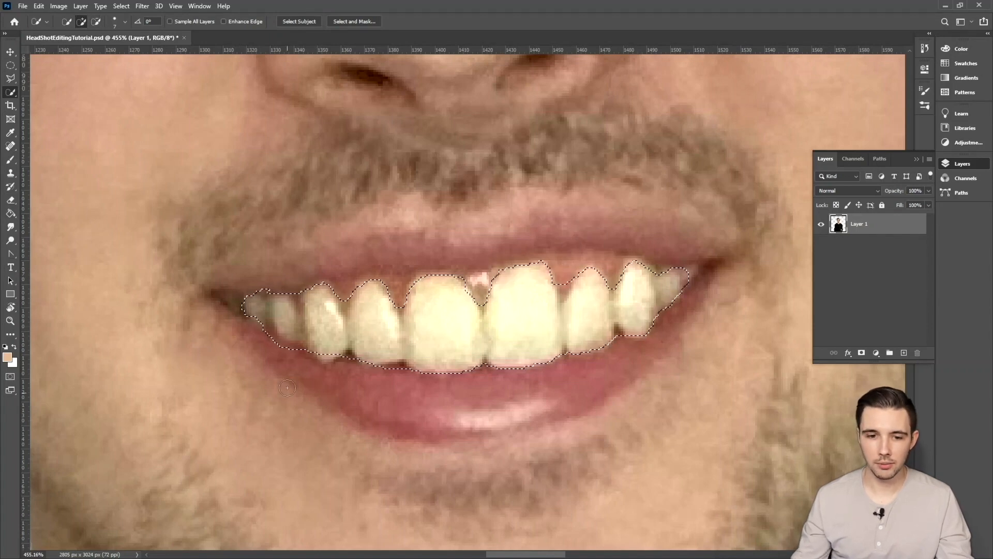
{"action": "scroll", "coordinate": [344, 330], "scroll_direction": "down", "scroll_amount": 10}
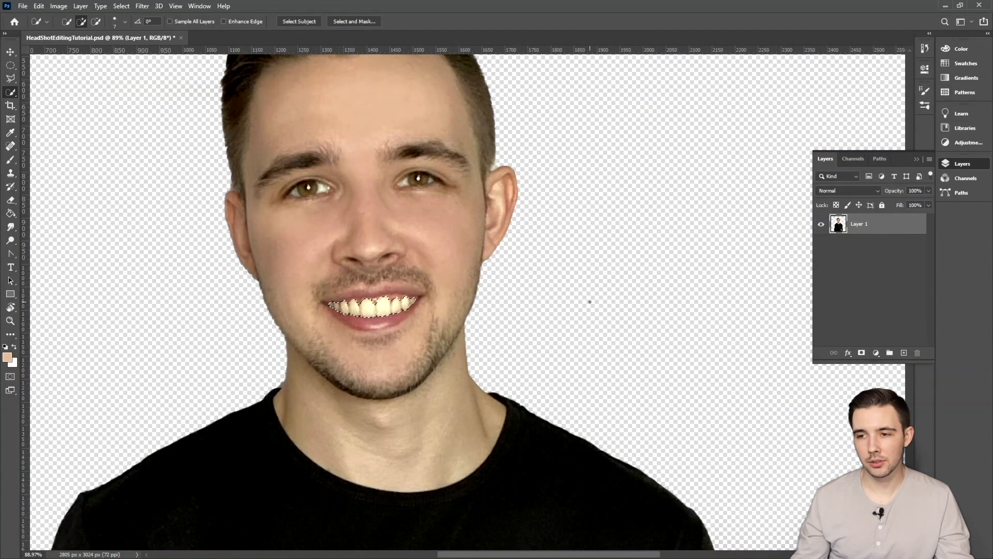
{"action": "left_click", "coordinate": [55, 7]}
{"action": "mouse_move", "coordinate": [90, 33]}
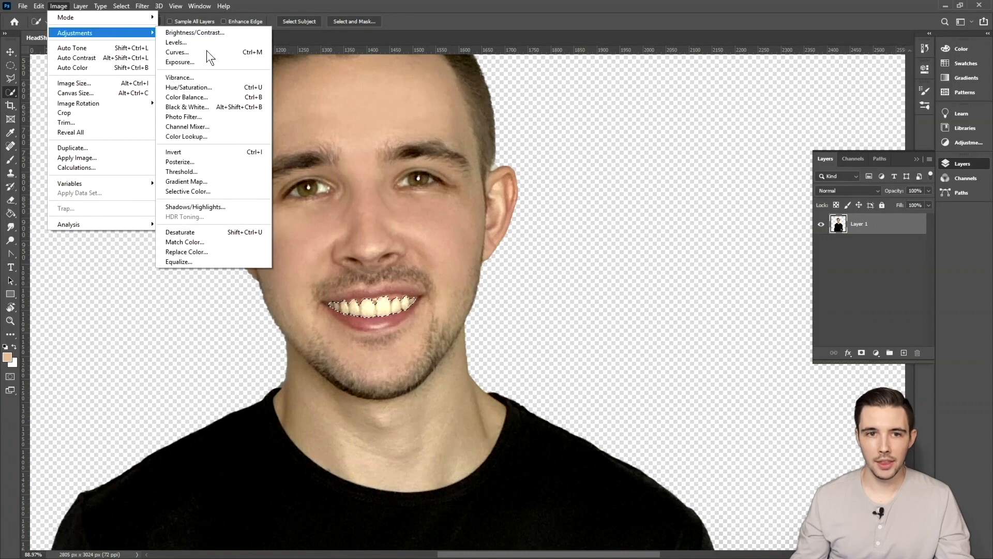
{"action": "left_click", "coordinate": [218, 86]}
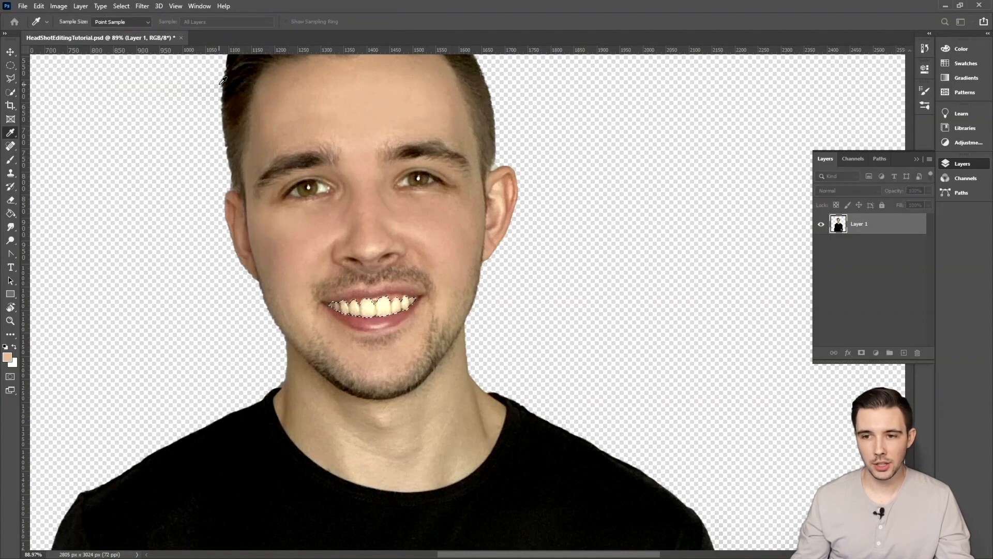
{"action": "left_click_drag", "start_coordinate": [613, 273], "coordinate": [621, 275]}
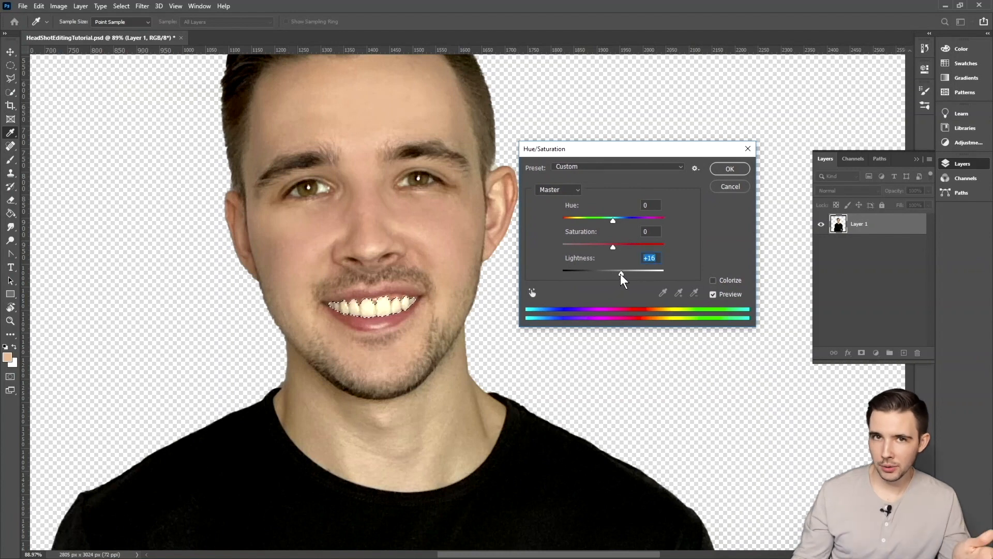
{"action": "left_click", "coordinate": [747, 149]}
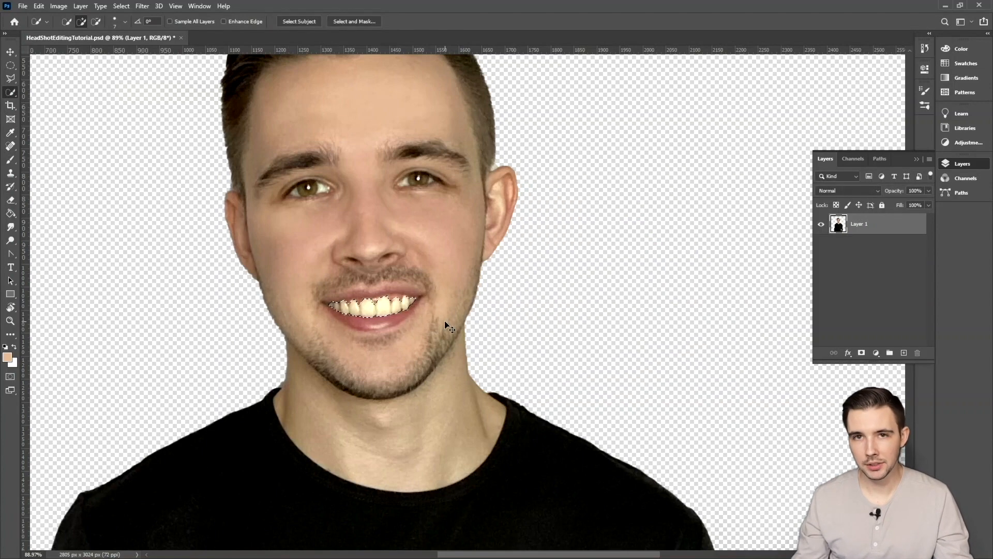
- Copy the selected teeth onto a new layer and name the layer Teeth
{"action": "key", "text": "ctrl+c"}
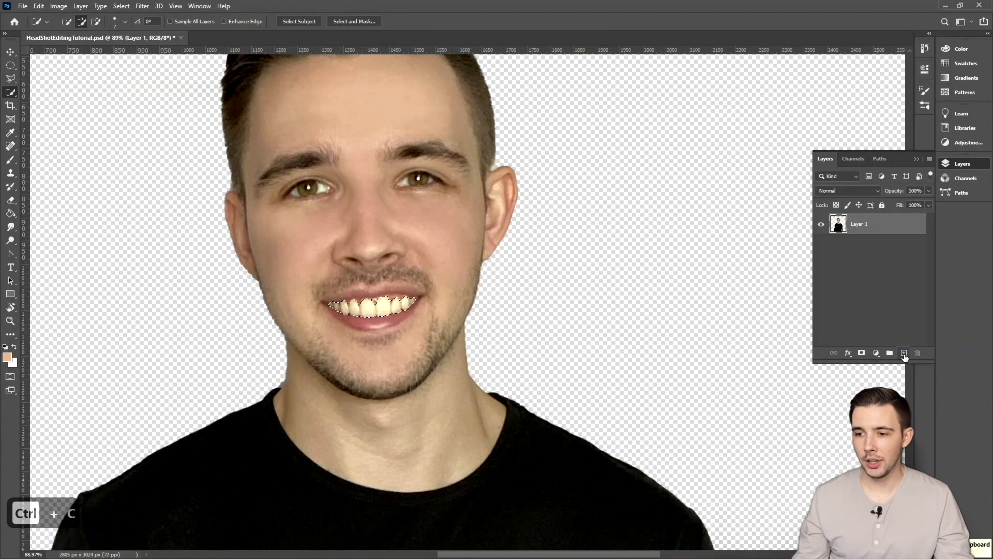
{"action": "key", "text": "ctrl+v"}
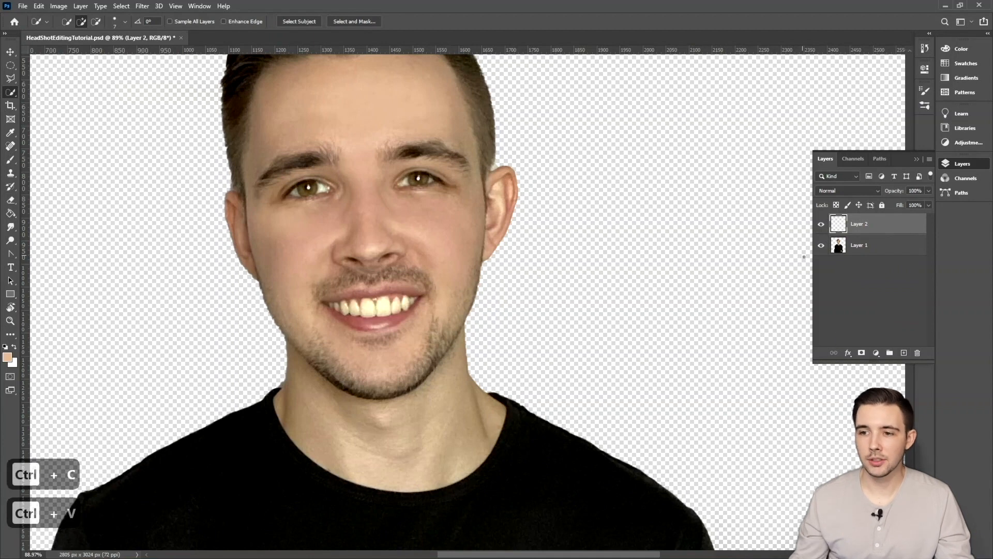
{"action": "left_click", "coordinate": [822, 248]}
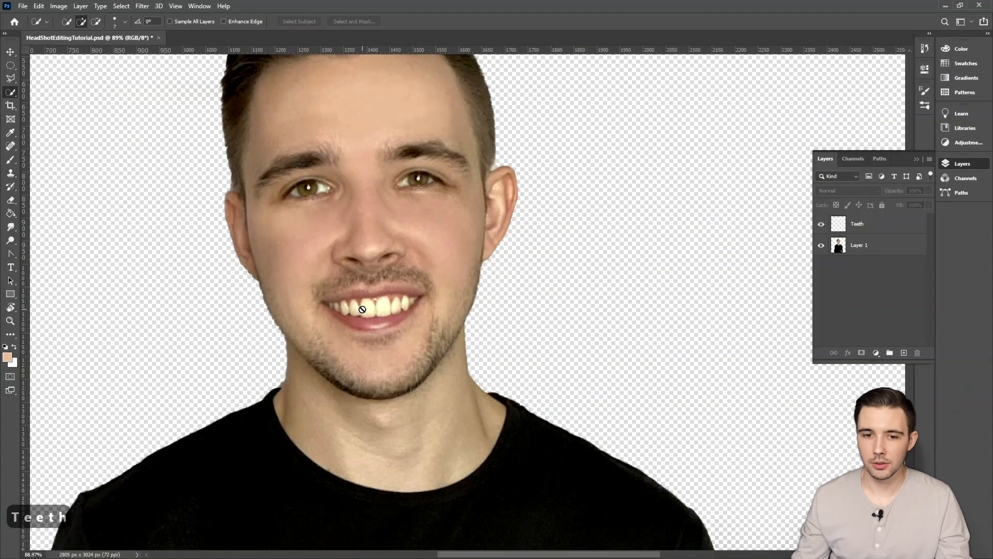
- Apply a Hue/Saturation adjustment to the Teeth layer with the lightness set to +33
{"action": "left_click_drag", "start_coordinate": [378, 300], "coordinate": [763, 236]}
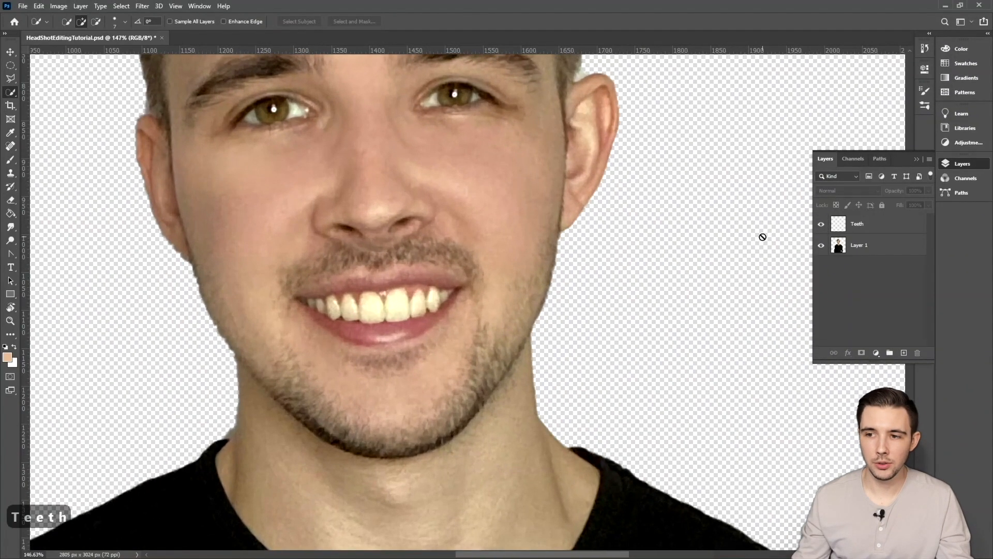
{"action": "left_click", "coordinate": [874, 223]}
{"action": "left_click", "coordinate": [62, 6]}
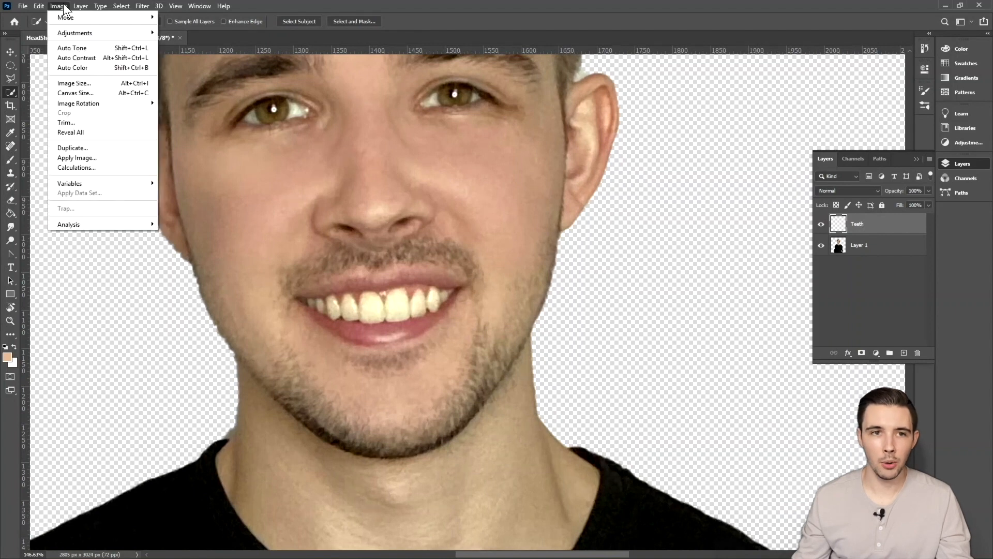
{"action": "mouse_move", "coordinate": [85, 30]}
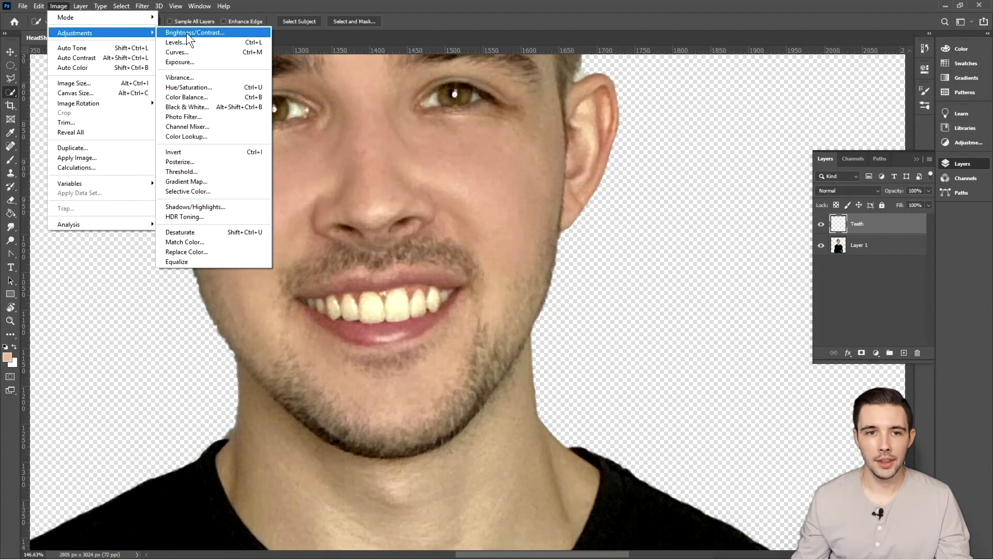
{"action": "left_click", "coordinate": [209, 87]}
{"action": "left_click_drag", "start_coordinate": [602, 156], "coordinate": [643, 200]}
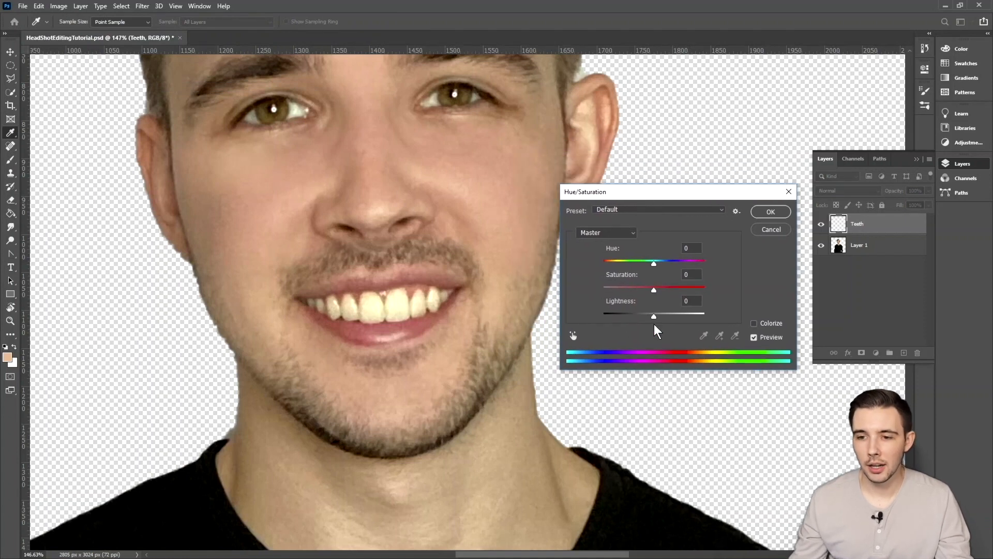
{"action": "left_click_drag", "start_coordinate": [654, 315], "coordinate": [668, 317]}
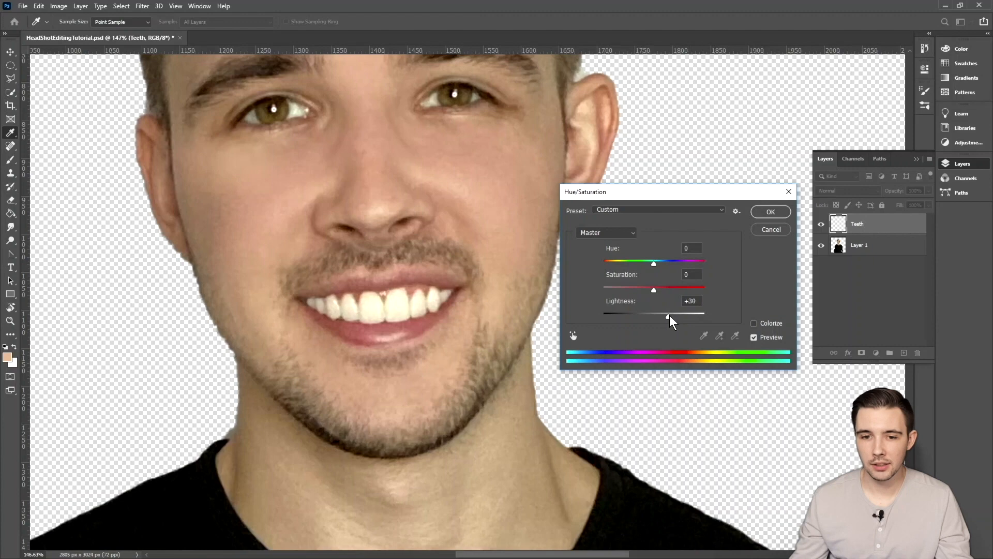
{"action": "left_click_drag", "start_coordinate": [672, 316], "coordinate": [671, 316]}
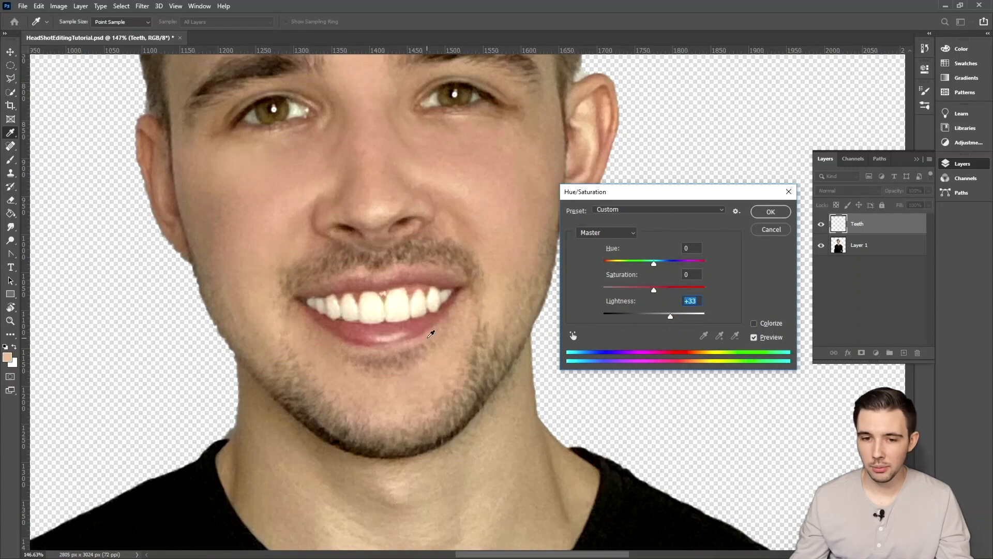
{"action": "left_click", "coordinate": [771, 211]}
{"action": "key", "text": "w"}
- Lower the Teeth layer's opacity to 70% while viewing the whole portrait
{"action": "scroll", "coordinate": [562, 257], "scroll_direction": "down", "scroll_amount": 4}
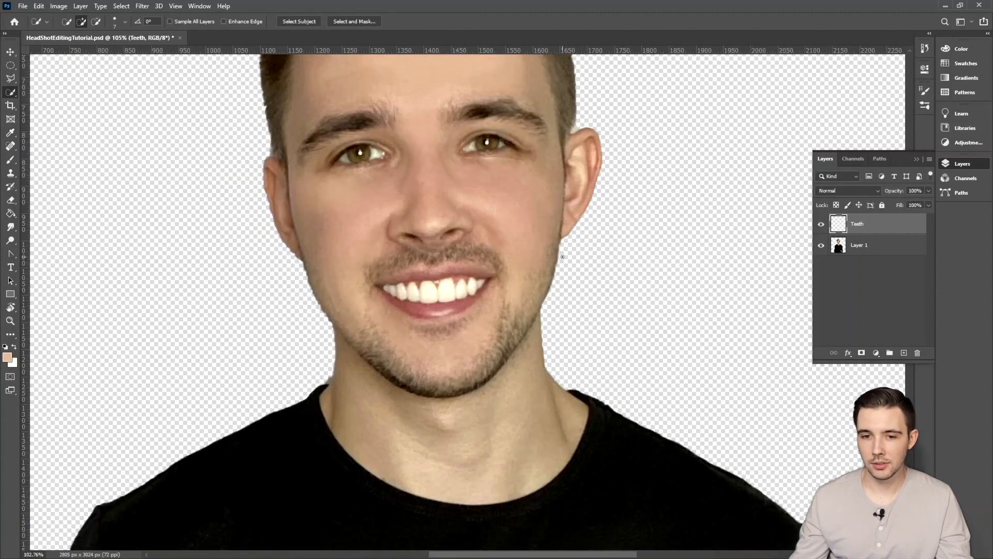
{"action": "scroll", "coordinate": [562, 257], "scroll_direction": "down", "scroll_amount": 6}
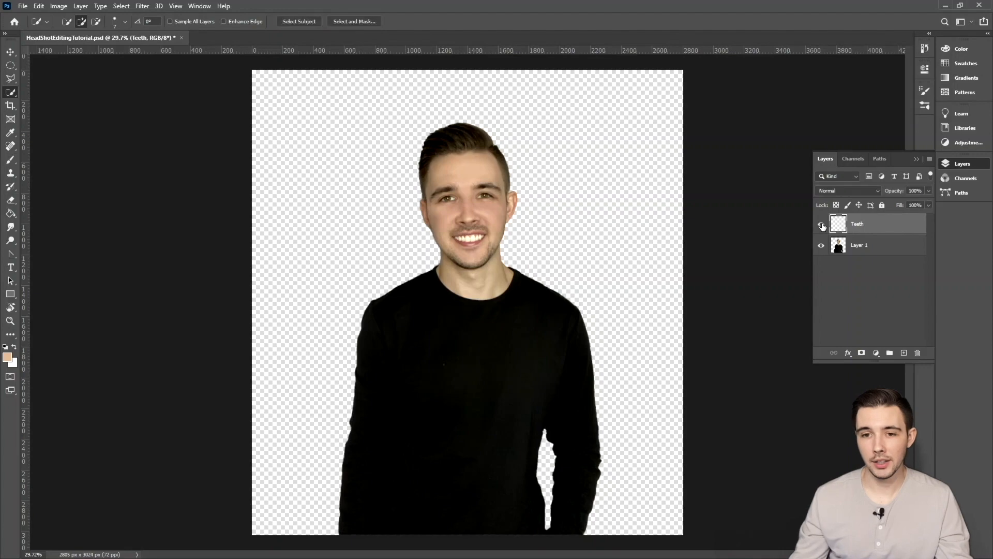
{"action": "left_click_drag", "start_coordinate": [927, 190], "coordinate": [900, 221]}
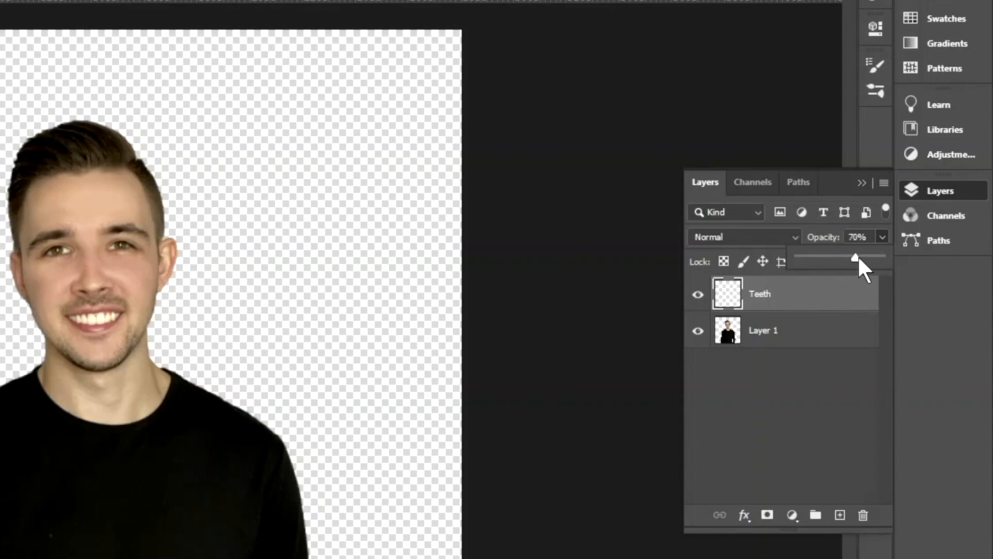
- Set the Teeth layer's opacity to 83%
{"action": "left_click_drag", "start_coordinate": [873, 253], "coordinate": [866, 255]}
{"action": "scroll", "coordinate": [100, 360], "scroll_direction": "up", "scroll_amount": 6}
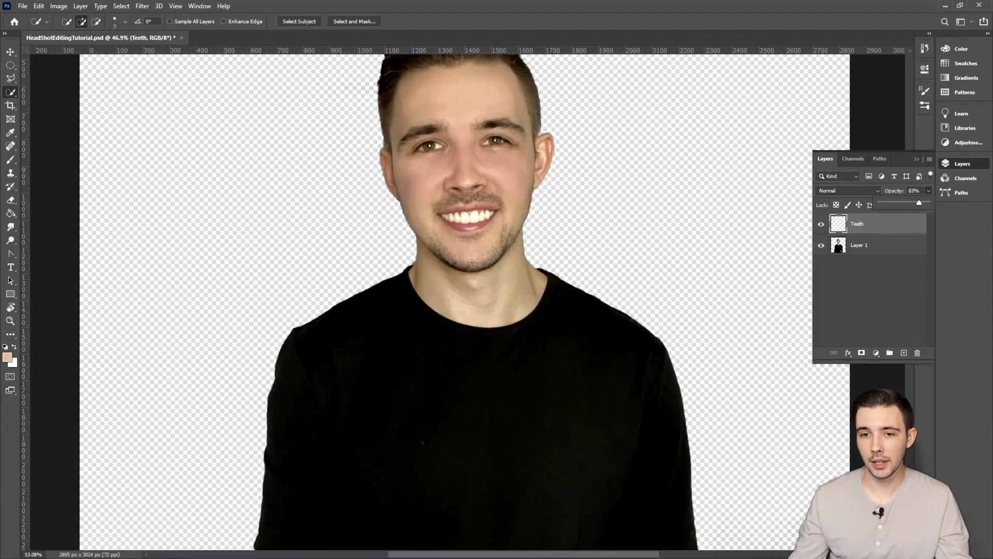
{"action": "scroll", "coordinate": [472, 262], "scroll_direction": "up", "scroll_amount": 1}
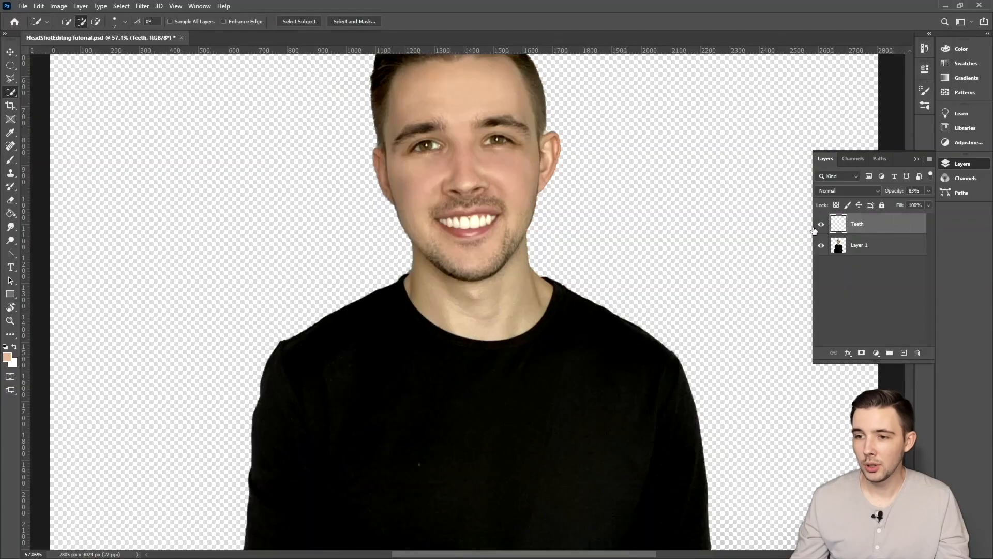
- Hide the Teeth layer, duplicate Layer 1 and place the copy at the top of the layer stack
{"action": "left_click", "coordinate": [821, 224]}
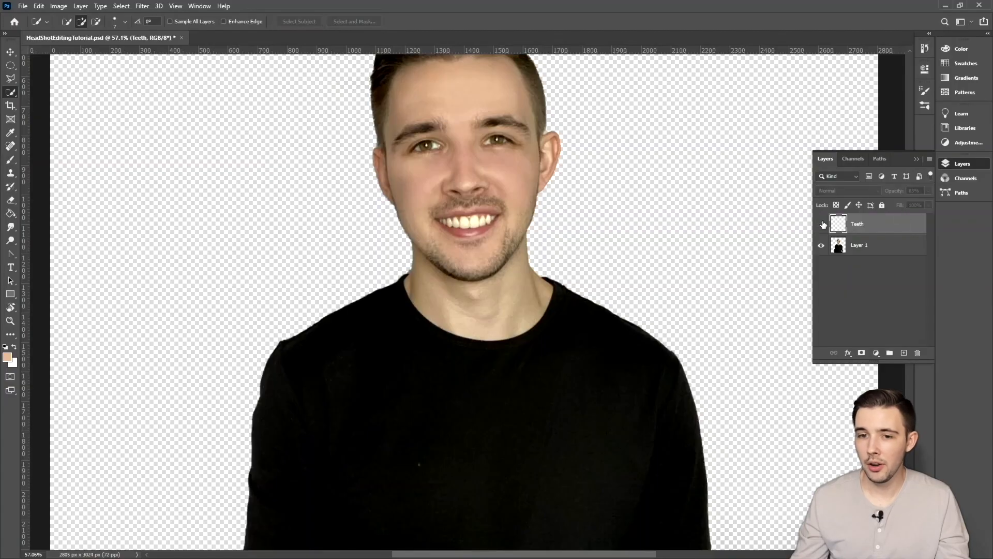
{"action": "left_click", "coordinate": [891, 245]}
{"action": "key", "text": "ctrl+j"}
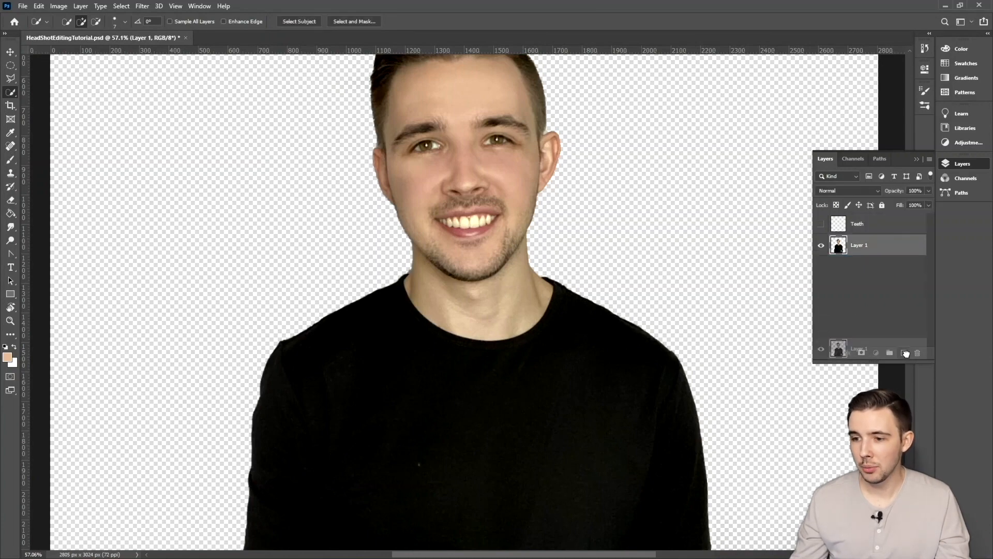
{"action": "left_click_drag", "start_coordinate": [865, 245], "coordinate": [865, 219]}
- Lighten the teeth on Layer 1 copy with the Dodge tool at Midtones and 50% exposure, reducing the brush to 15 px
{"action": "scroll", "coordinate": [421, 204], "scroll_direction": "up", "scroll_amount": 6}
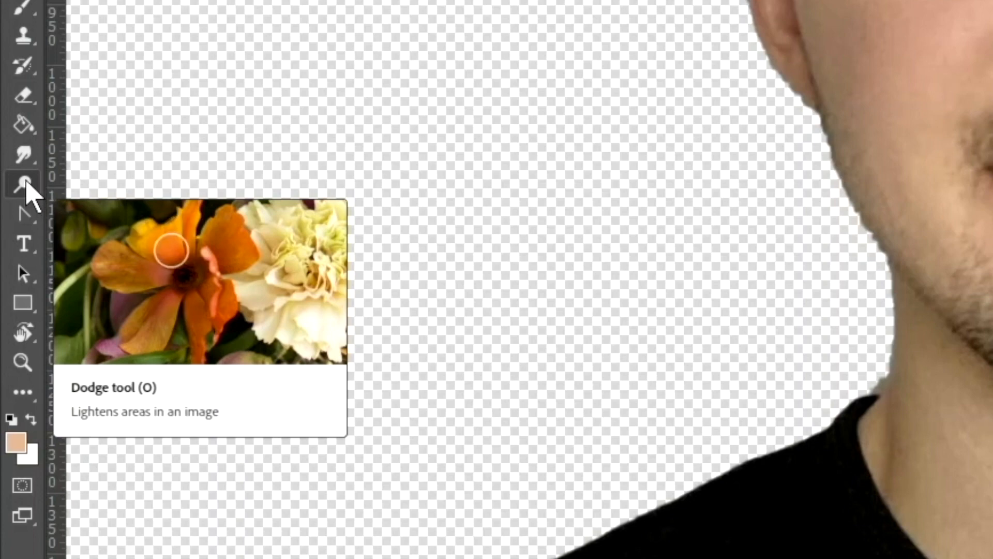
{"action": "left_click", "coordinate": [25, 183]}
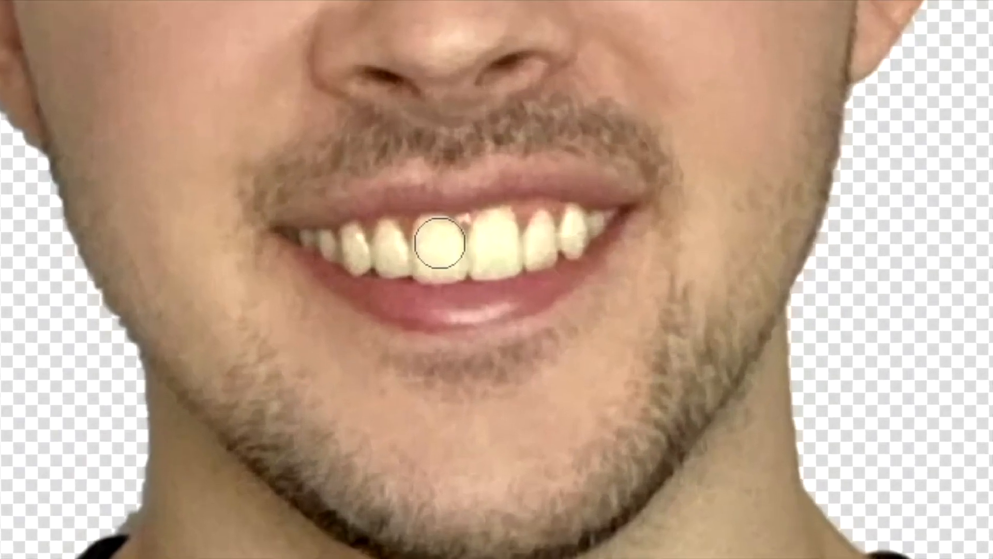
{"action": "mouse_move", "coordinate": [439, 242]}
{"action": "left_mouse_down"}
{"action": "mouse_move", "coordinate": [446, 263]}
{"action": "mouse_move", "coordinate": [433, 263]}
{"action": "mouse_move", "coordinate": [435, 237]}
{"action": "left_mouse_up"}
{"action": "mouse_move", "coordinate": [485, 259]}
{"action": "left_mouse_down"}
{"action": "mouse_move", "coordinate": [504, 222]}
{"action": "mouse_move", "coordinate": [499, 230]}
{"action": "mouse_move", "coordinate": [529, 254]}
{"action": "mouse_move", "coordinate": [385, 261]}
{"action": "mouse_move", "coordinate": [388, 241]}
{"action": "mouse_move", "coordinate": [365, 272]}
{"action": "mouse_move", "coordinate": [346, 251]}
{"action": "left_mouse_up"}
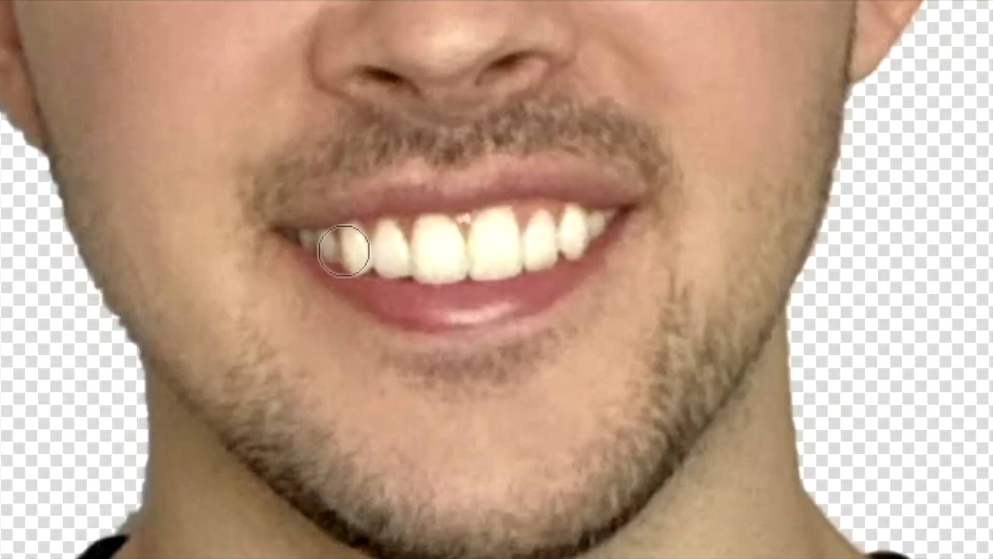
{"action": "key", "text": "bracketleft"}
{"action": "key", "text": "bracketleft"}
{"action": "key", "text": "bracketleft"}
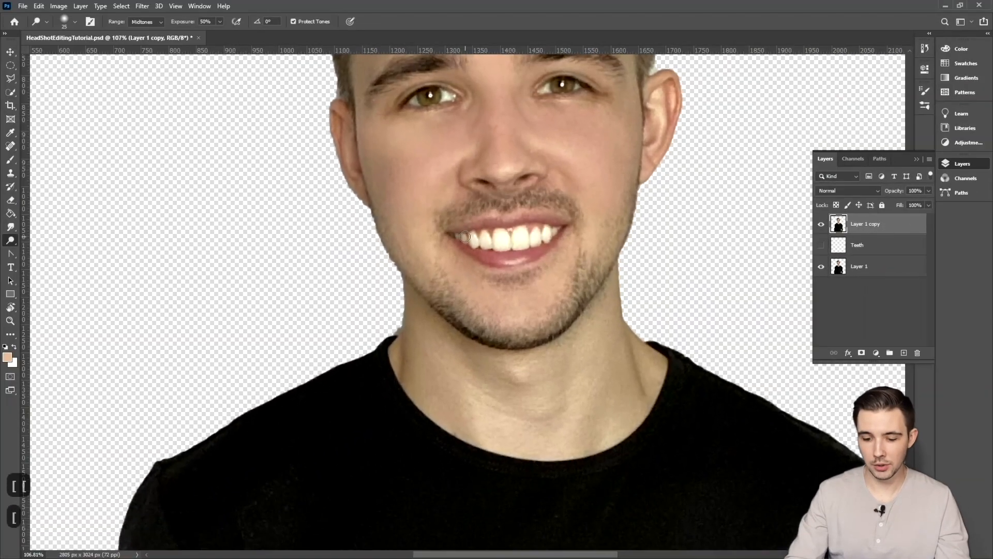
{"action": "key", "text": "bracketleft"}
{"action": "key", "text": "bracketleft"}
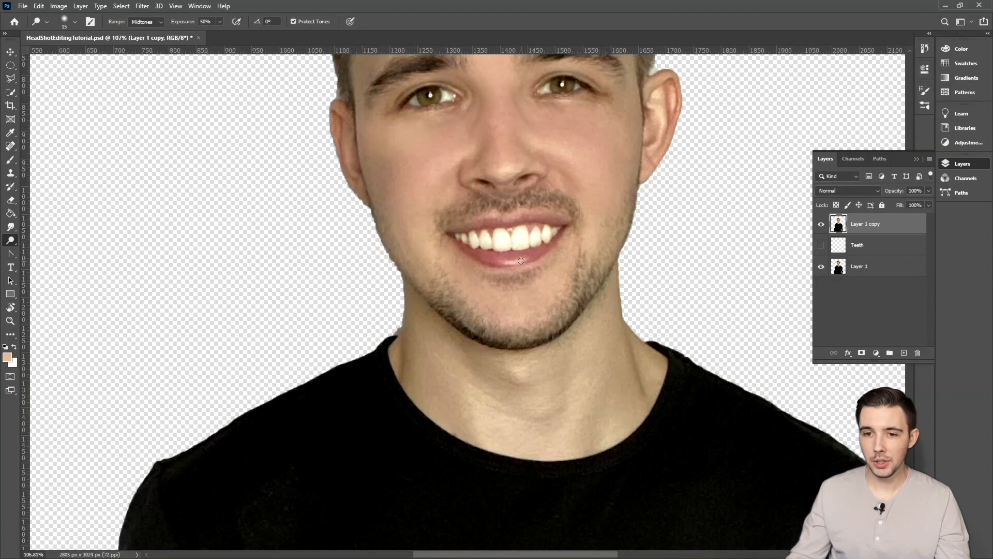
- Move Layer 1 copy beneath Layer 1 and make Layer 1 the active layer
{"action": "scroll", "coordinate": [540, 237], "scroll_direction": "down", "scroll_amount": 6}
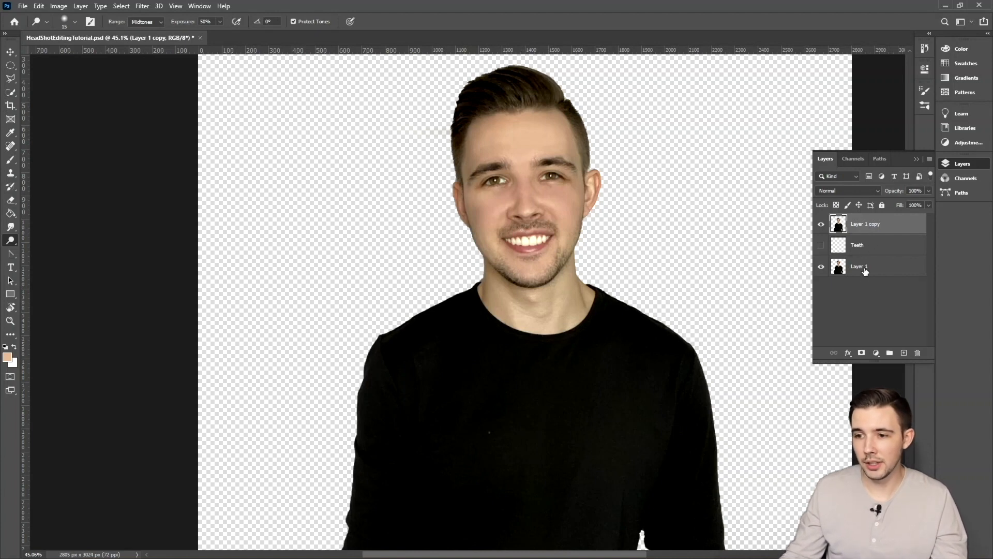
{"action": "left_click_drag", "start_coordinate": [864, 234], "coordinate": [873, 282]}
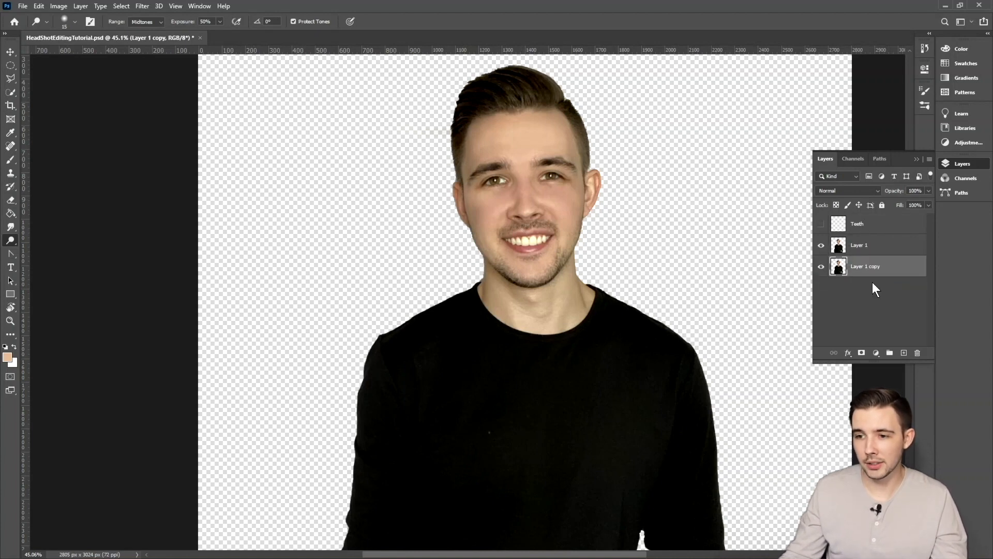
{"action": "left_click", "coordinate": [867, 252]}
- Outline the whole upper row of teeth on Layer 1 with the freehand Lasso tool, following the gum line and the lower tooth edges
{"action": "scroll", "coordinate": [589, 244], "scroll_direction": "up", "scroll_amount": 5}
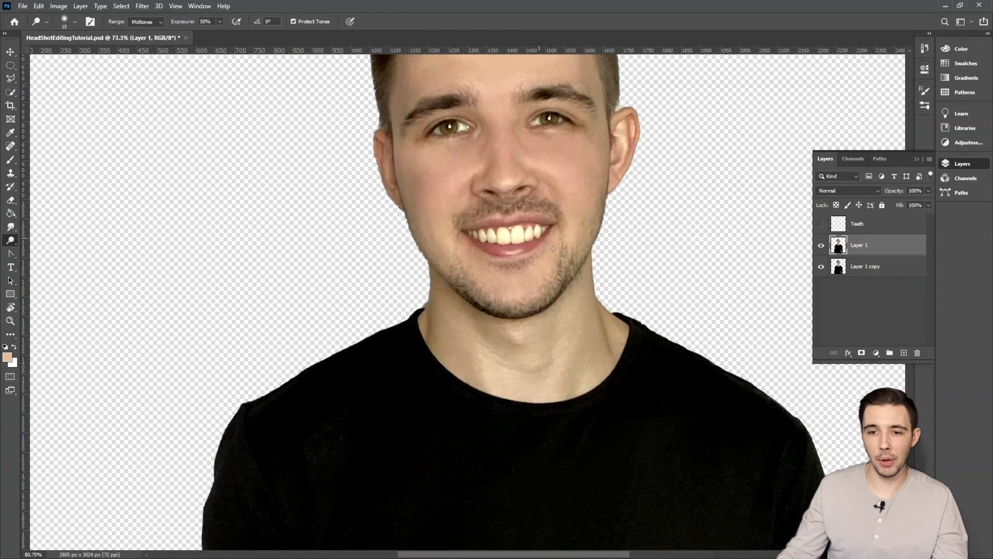
{"action": "scroll", "coordinate": [553, 248], "scroll_direction": "up", "scroll_amount": 2}
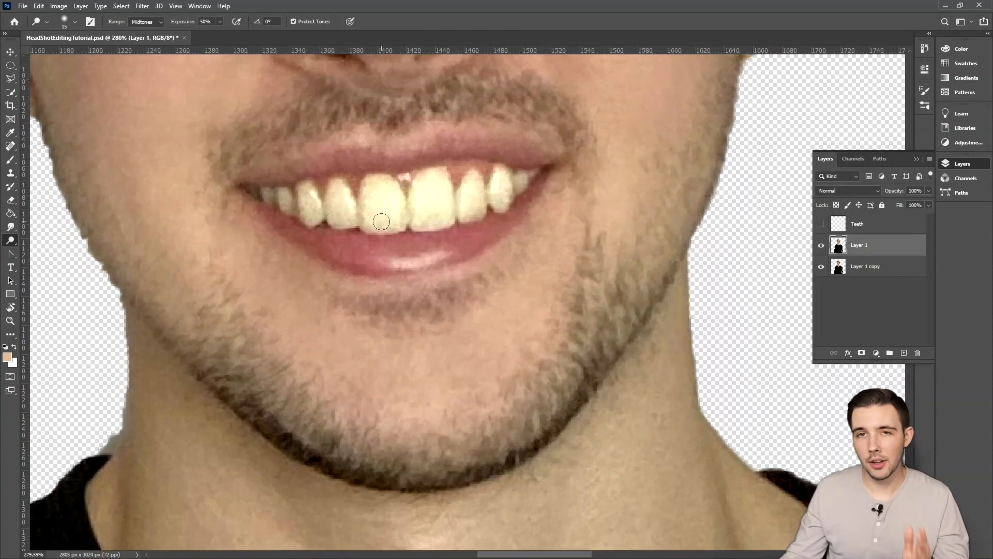
{"action": "left_click", "coordinate": [9, 78]}
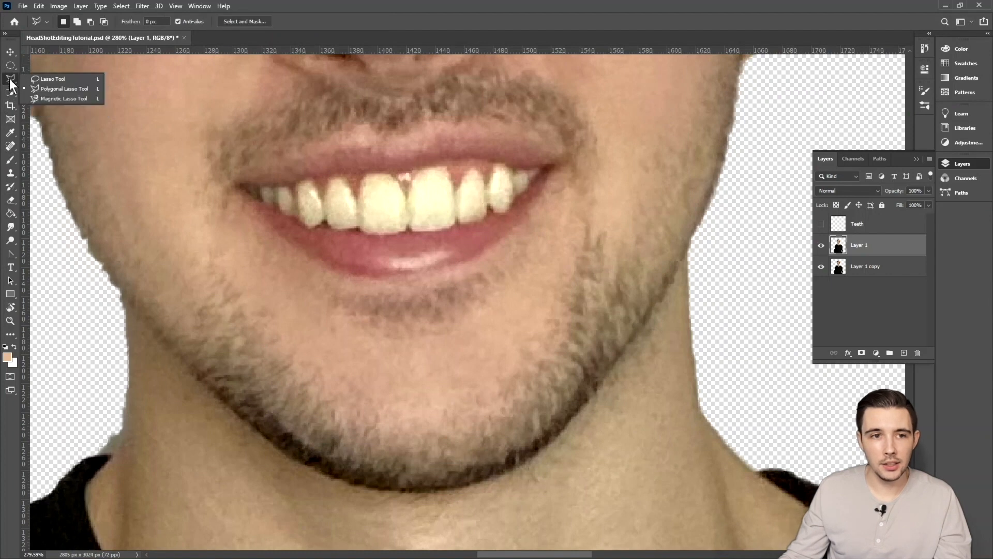
{"action": "left_click", "coordinate": [32, 78]}
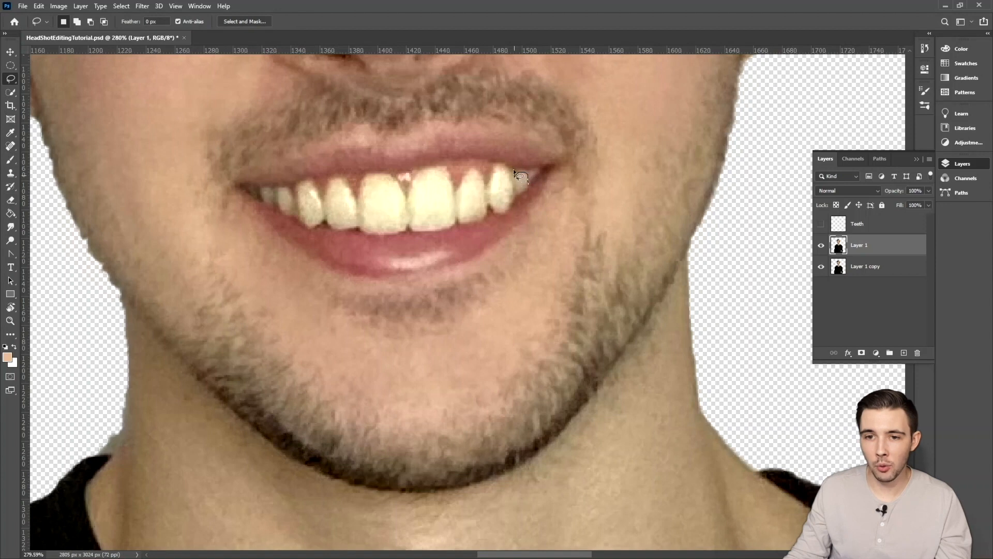
{"action": "left_click_drag", "start_coordinate": [501, 162], "coordinate": [483, 179]}
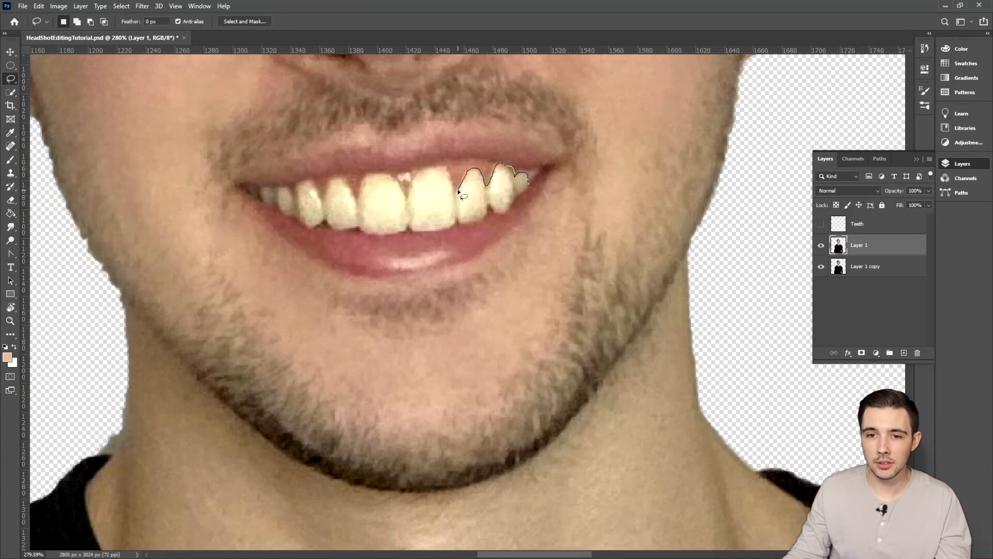
{"action": "left_click_drag", "start_coordinate": [440, 168], "coordinate": [407, 197]}
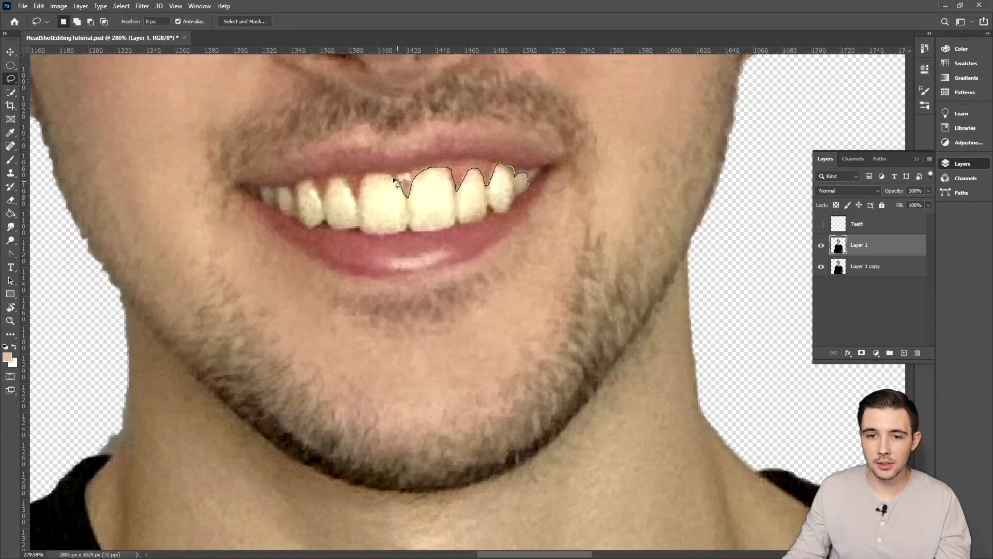
{"action": "left_click_drag", "start_coordinate": [367, 175], "coordinate": [358, 194]}
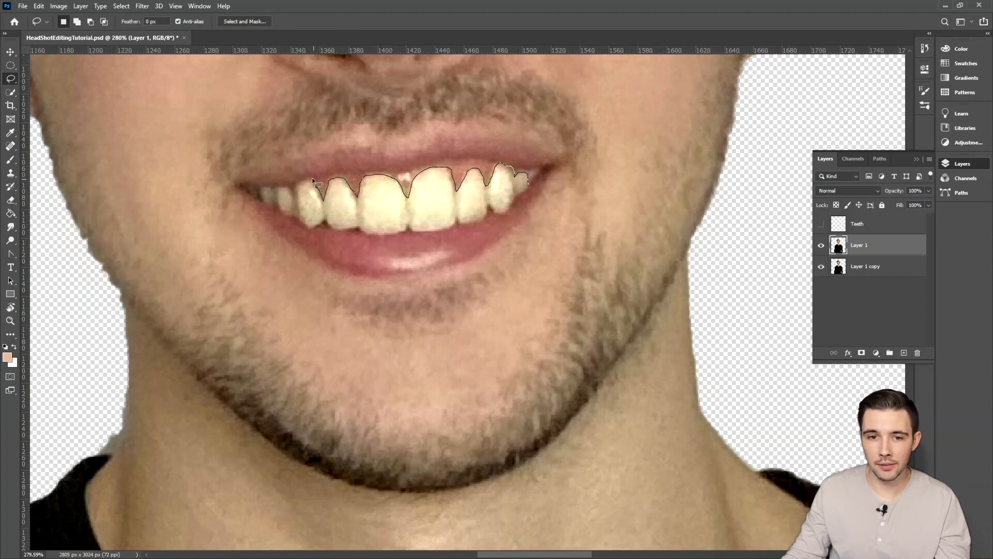
{"action": "mouse_move", "coordinate": [303, 181]}
{"action": "left_mouse_down"}
{"action": "mouse_move", "coordinate": [294, 198]}
{"action": "mouse_move", "coordinate": [265, 199]}
{"action": "left_mouse_up"}
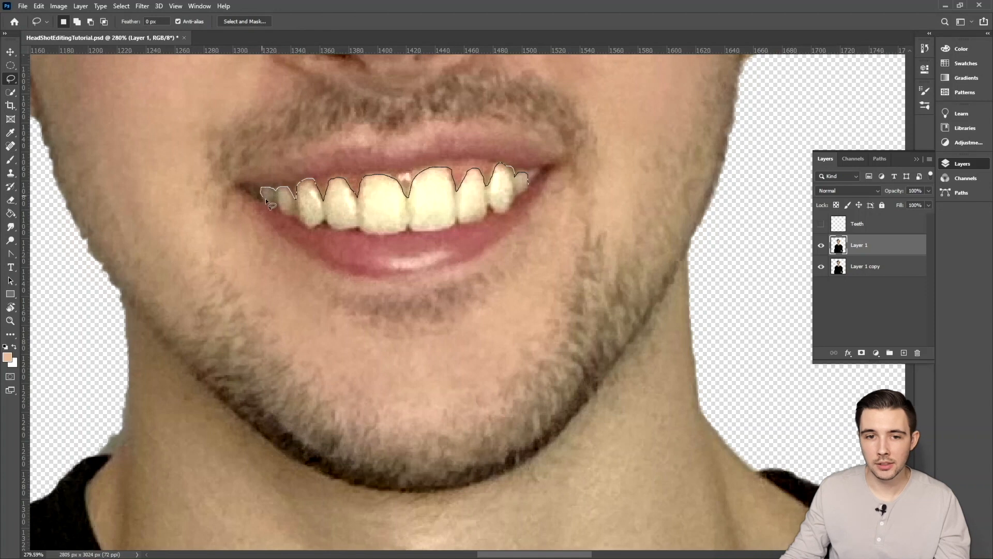
{"action": "left_click_drag", "start_coordinate": [281, 208], "coordinate": [330, 223]}
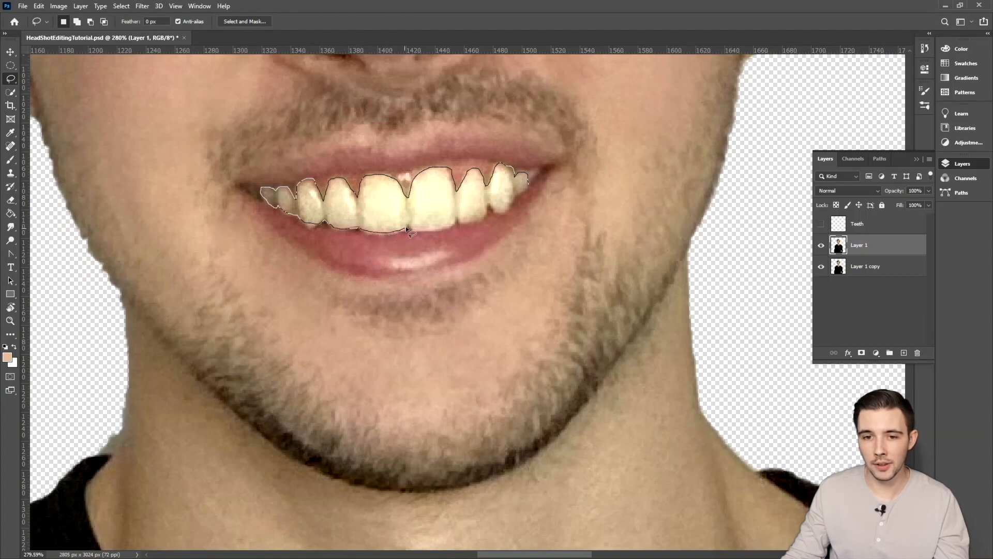
{"action": "mouse_move", "coordinate": [411, 226]}
{"action": "left_mouse_down"}
{"action": "mouse_move", "coordinate": [478, 222]}
{"action": "mouse_move", "coordinate": [527, 187]}
{"action": "left_mouse_up"}
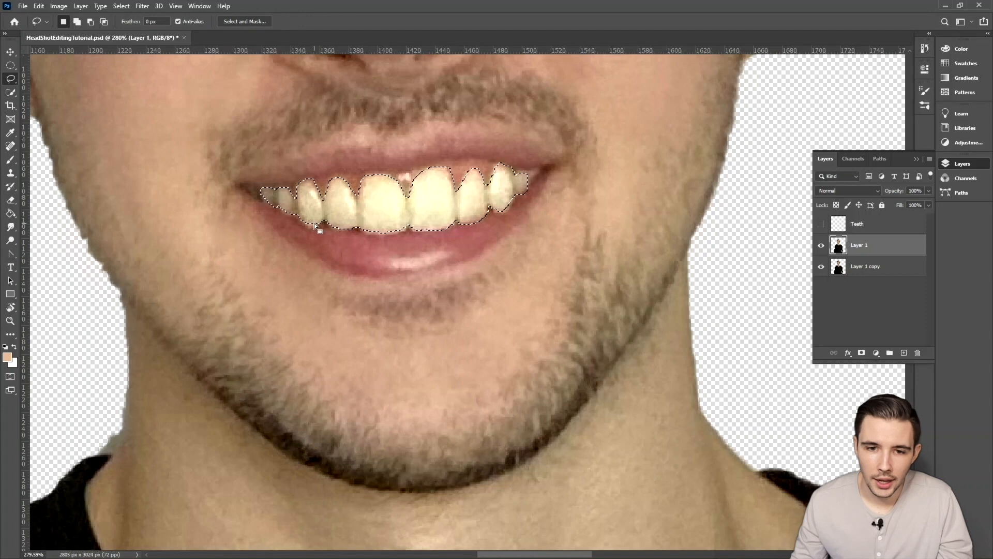
- Refine the lasso selection by adding missed tooth edges and subtracting excess areas along the lower edge and outer teeth
{"action": "scroll", "coordinate": [315, 222], "scroll_direction": "up", "scroll_amount": 2}
{"action": "scroll", "coordinate": [314, 224], "scroll_direction": "up", "scroll_amount": 1}
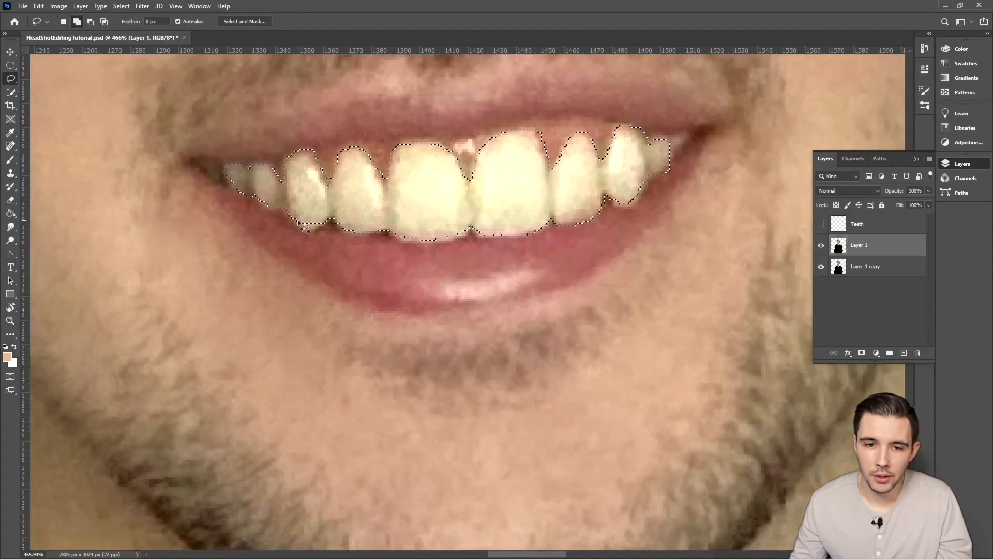
{"action": "key", "text": "shift"}
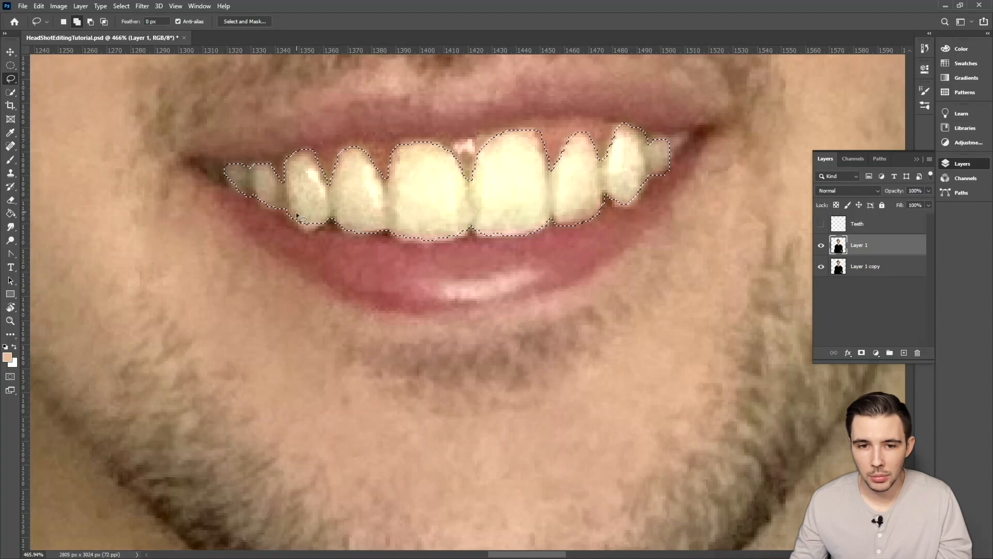
{"action": "mouse_move", "coordinate": [293, 218]}
{"action": "left_mouse_down"}
{"action": "mouse_move", "coordinate": [308, 230]}
{"action": "mouse_move", "coordinate": [330, 225]}
{"action": "mouse_move", "coordinate": [296, 215]}
{"action": "left_mouse_up"}
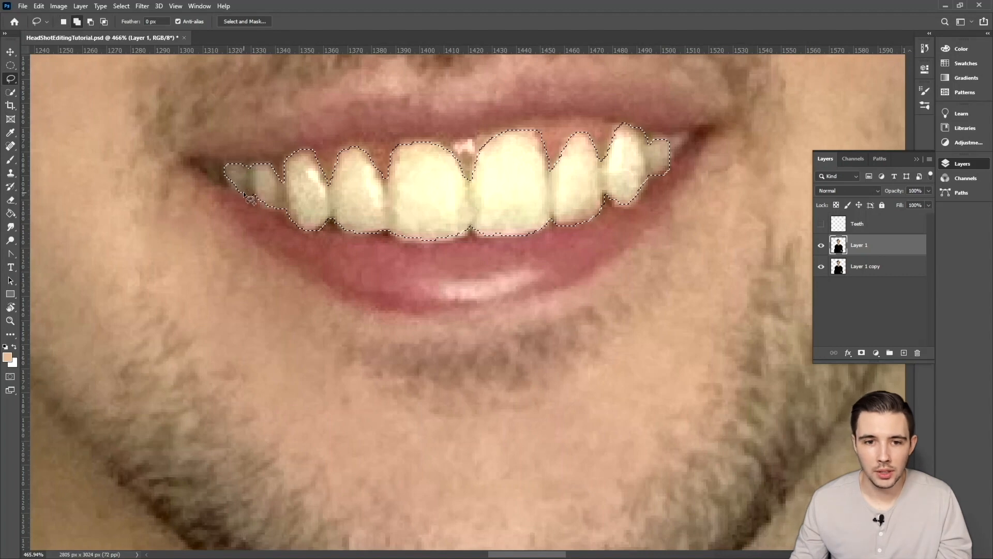
{"action": "mouse_move", "coordinate": [231, 190]}
{"action": "left_mouse_down"}
{"action": "mouse_move", "coordinate": [217, 182]}
{"action": "mouse_move", "coordinate": [220, 169]}
{"action": "mouse_move", "coordinate": [248, 176]}
{"action": "left_mouse_up"}
{"action": "mouse_move", "coordinate": [605, 196]}
{"action": "left_mouse_down"}
{"action": "mouse_move", "coordinate": [637, 203]}
{"action": "mouse_move", "coordinate": [628, 189]}
{"action": "mouse_move", "coordinate": [614, 194]}
{"action": "left_mouse_up"}
- Activate the Dodge tool for the selected teeth and enlarge its brush to 45 px
{"action": "scroll", "coordinate": [614, 193], "scroll_direction": "down", "scroll_amount": 3}
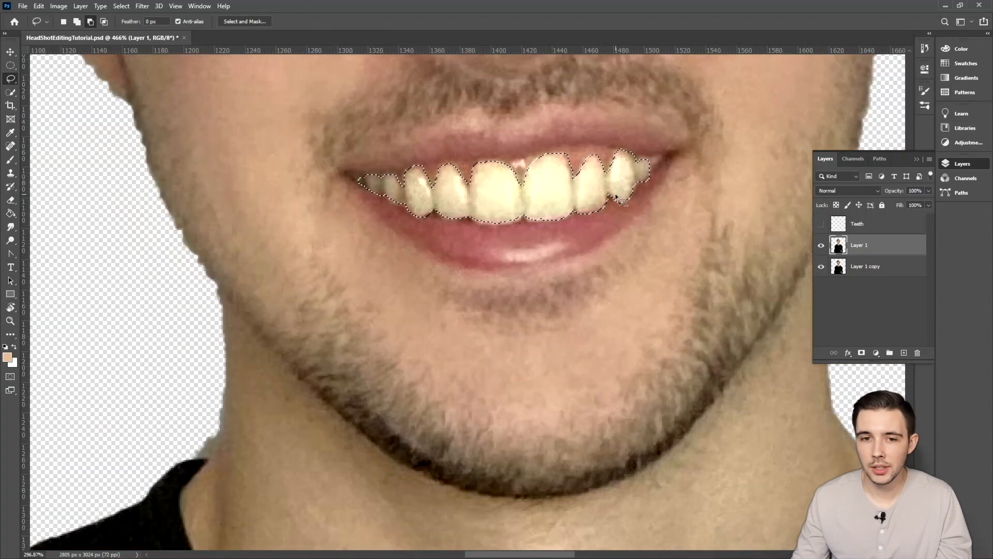
{"action": "scroll", "coordinate": [616, 200], "scroll_direction": "down", "scroll_amount": 5}
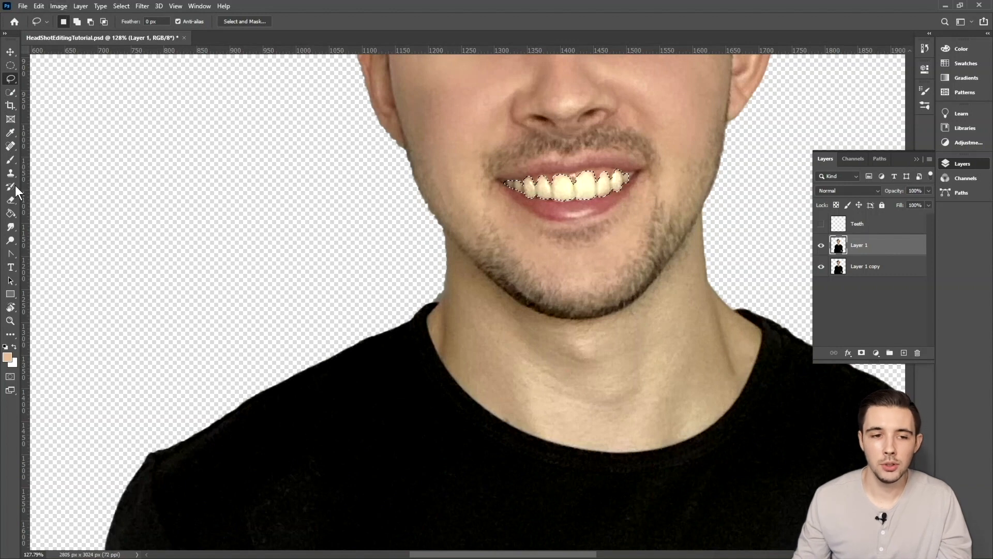
{"action": "left_click", "coordinate": [14, 239]}
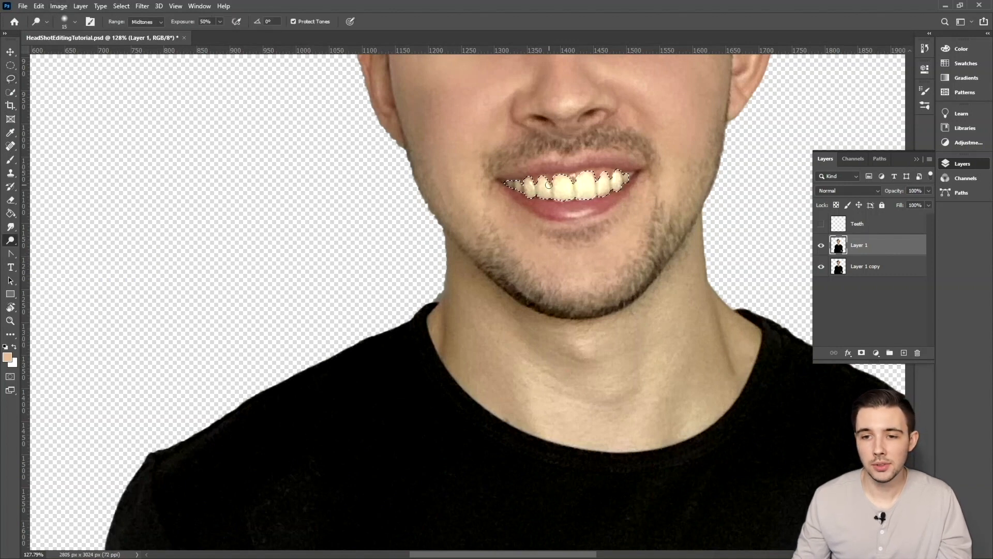
{"action": "key", "text": "bracketright"}
{"action": "key", "text": "bracketright"}
{"action": "key", "text": "bracketright"}
{"action": "key", "text": "bracketright"}
{"action": "key", "text": "bracketright"}
{"action": "key", "text": "bracketright"}
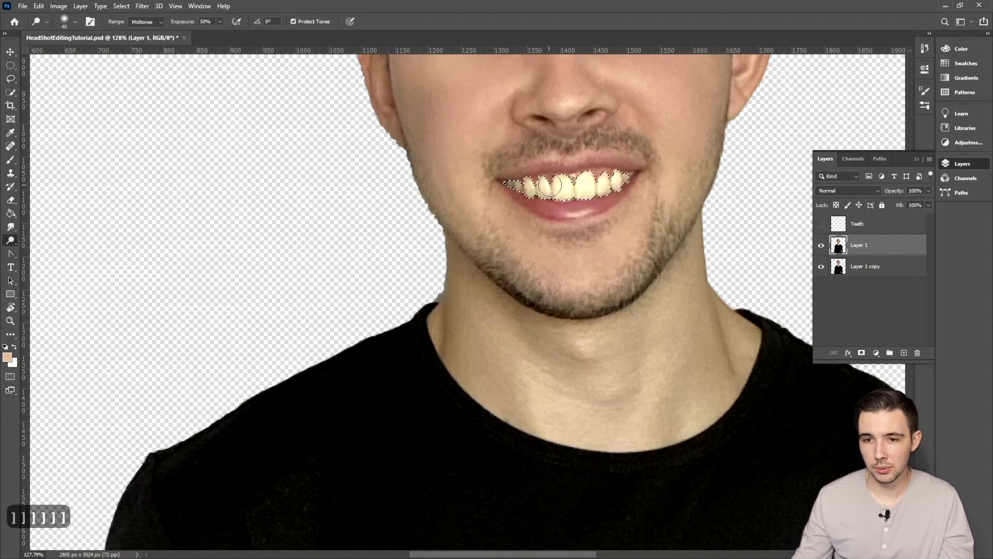
- Try lightening the selected teeth on Layer 1 at 50% exposure and undo the strokes
{"action": "mouse_move", "coordinate": [542, 190]}
{"action": "left_mouse_down"}
{"action": "mouse_move", "coordinate": [621, 178]}
{"action": "mouse_move", "coordinate": [509, 187]}
{"action": "mouse_move", "coordinate": [640, 177]}
{"action": "mouse_move", "coordinate": [509, 189]}
{"action": "left_mouse_up"}
{"action": "scroll", "coordinate": [609, 288], "scroll_direction": "down", "scroll_amount": 5}
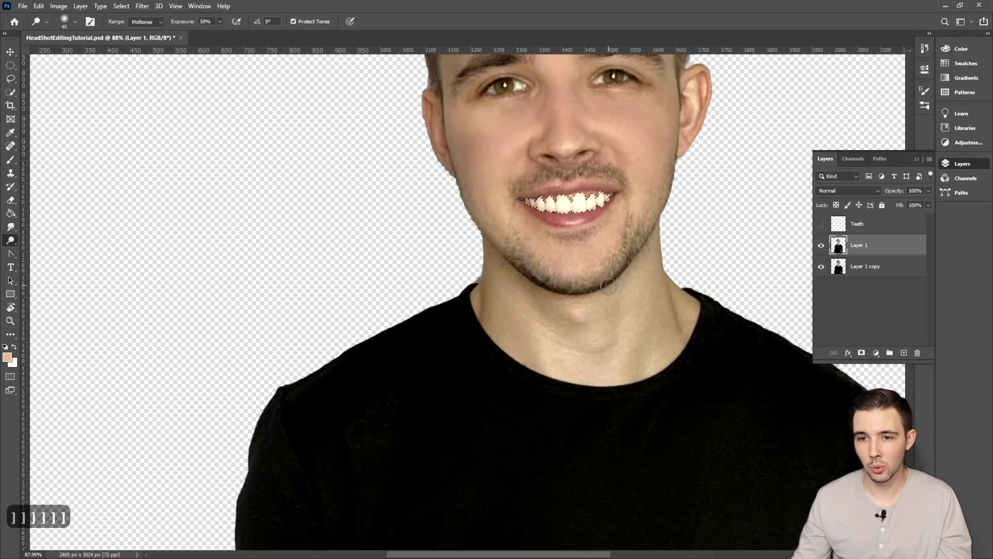
{"action": "key", "text": "ctrl+z"}
{"action": "key", "text": "ctrl+z"}
{"action": "key", "text": "ctrl+z"}
{"action": "key", "text": "ctrl+z"}
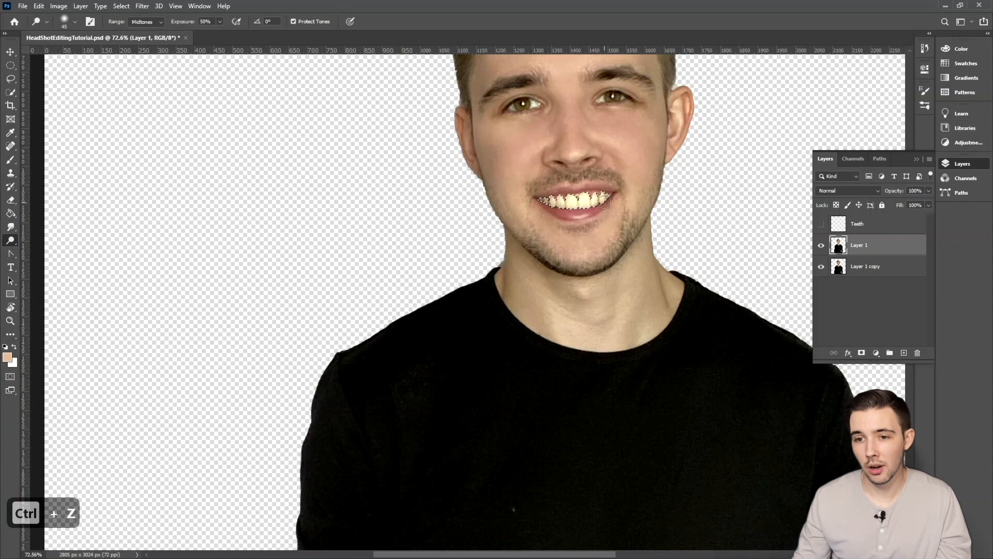
{"action": "key", "text": "ctrl+z"}
- Set the Dodge exposure to 9% and brush over the selected teeth to lighten them
{"action": "left_click", "coordinate": [220, 22]}
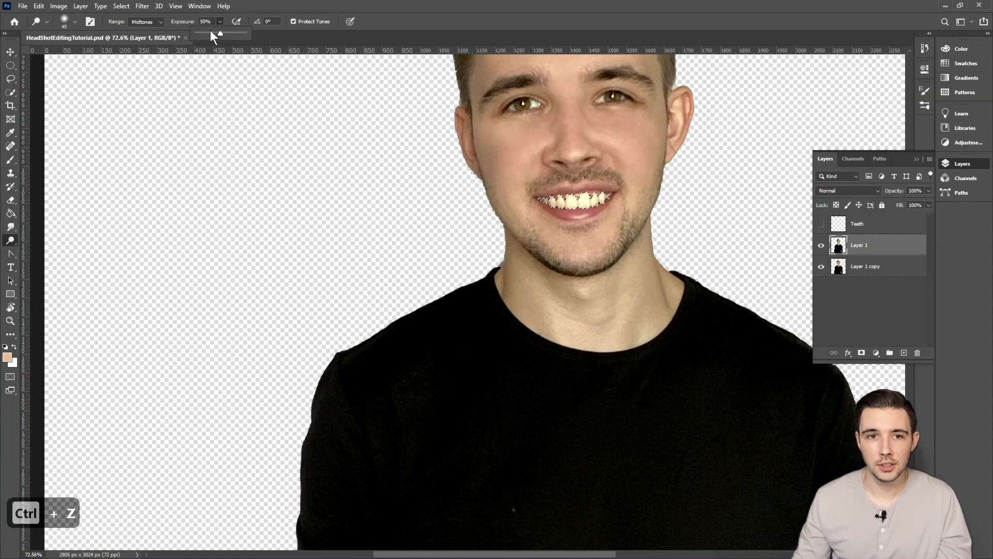
{"action": "left_click", "coordinate": [258, 6]}
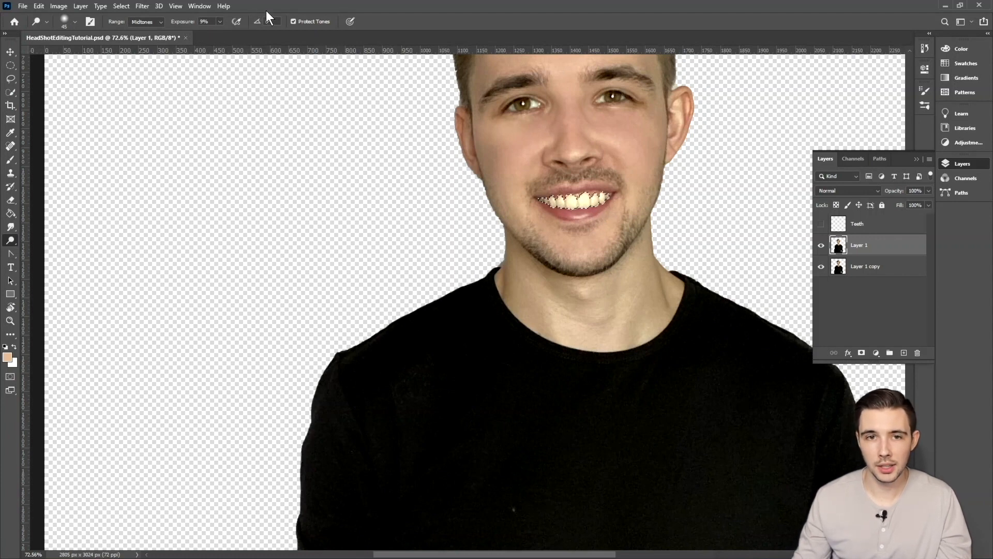
{"action": "left_click_drag", "start_coordinate": [545, 202], "coordinate": [600, 201]}
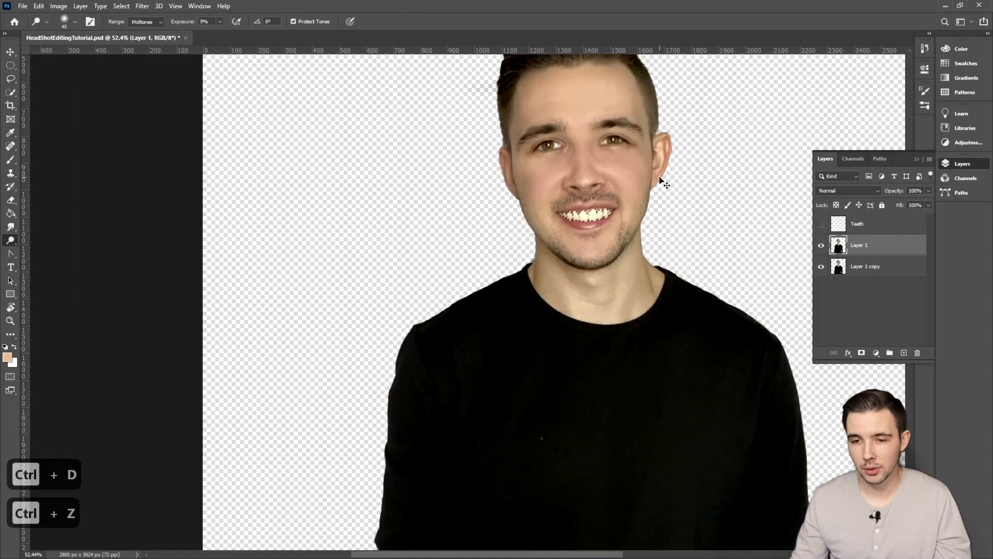
- Copy the selected teeth onto a new layer and set its Hue/Saturation lightness to +14
{"action": "key", "text": "ctrl+c"}
{"action": "key", "text": "ctrl+v"}
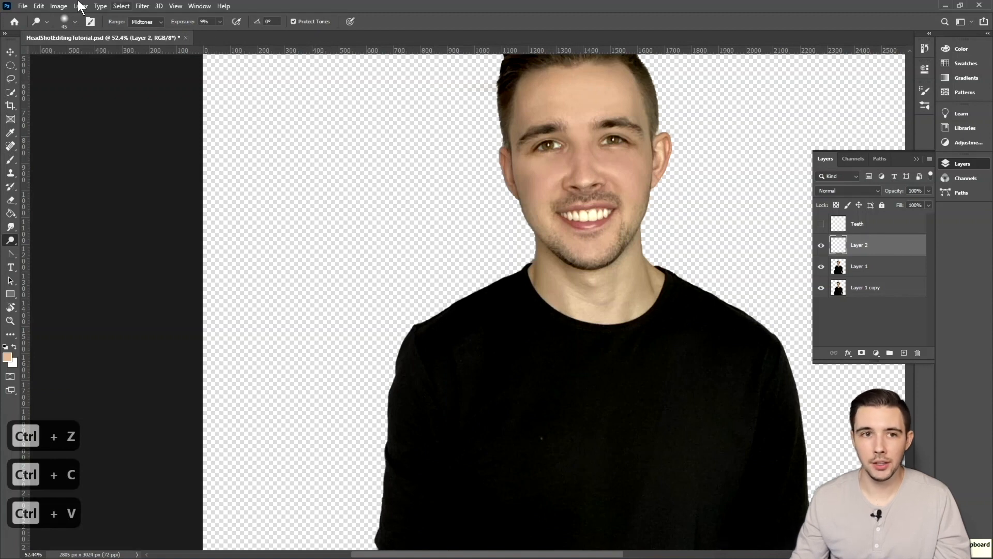
{"action": "left_click", "coordinate": [63, 4]}
{"action": "mouse_move", "coordinate": [127, 36]}
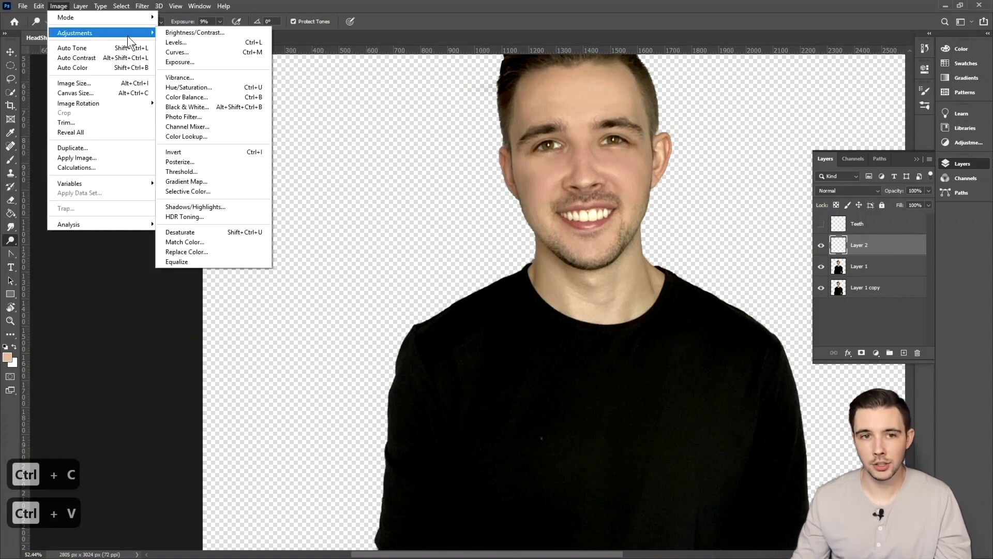
{"action": "left_click", "coordinate": [220, 87]}
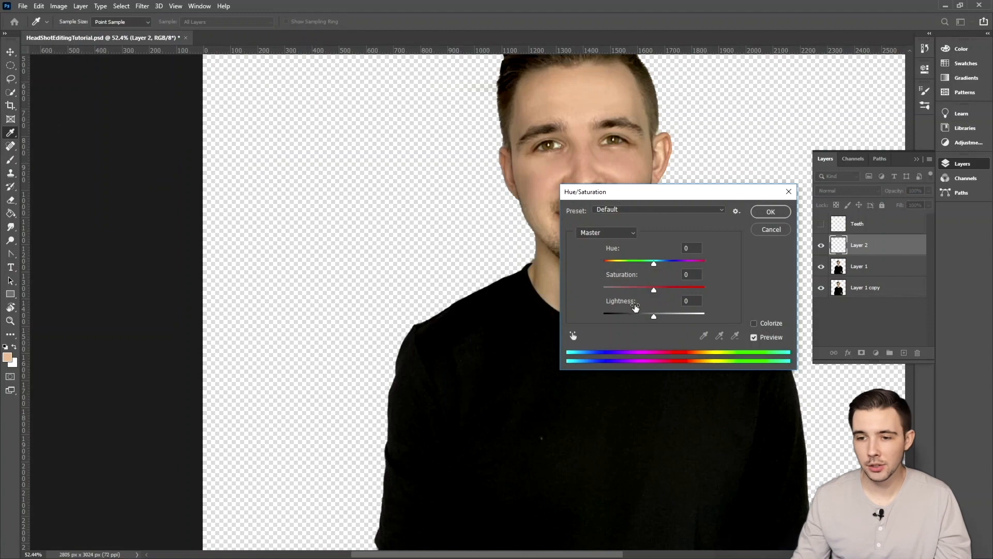
{"action": "left_click_drag", "start_coordinate": [653, 317], "coordinate": [661, 316]}
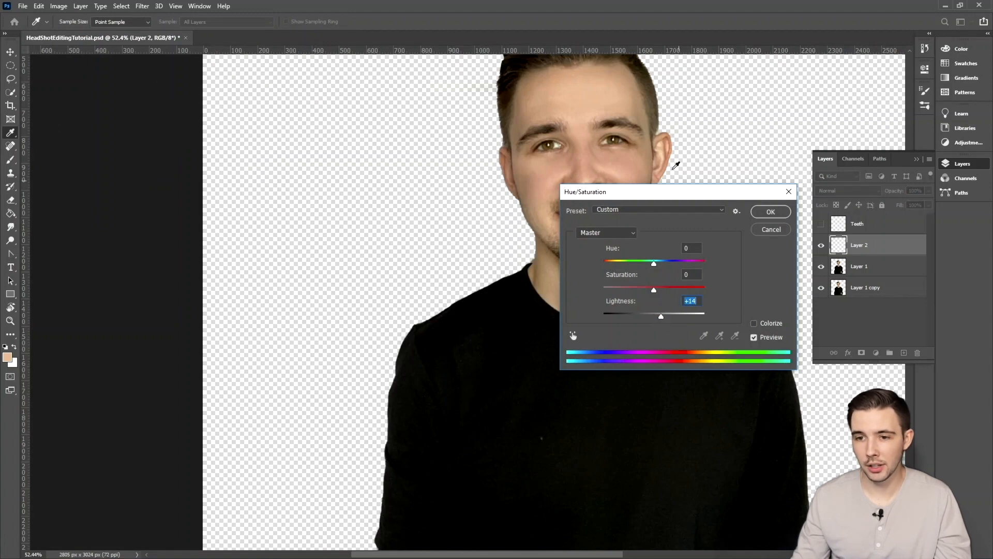
{"action": "left_click_drag", "start_coordinate": [662, 194], "coordinate": [365, 173]}
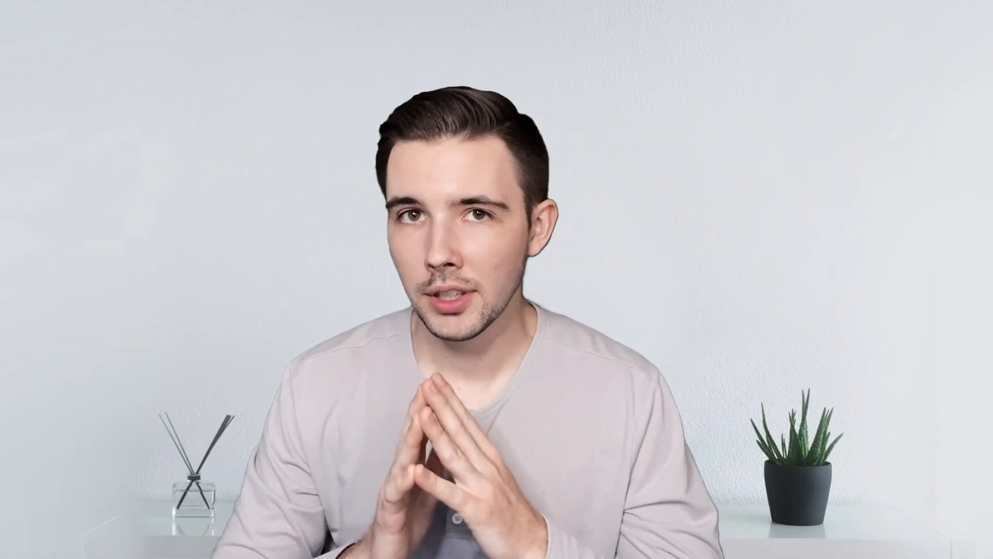